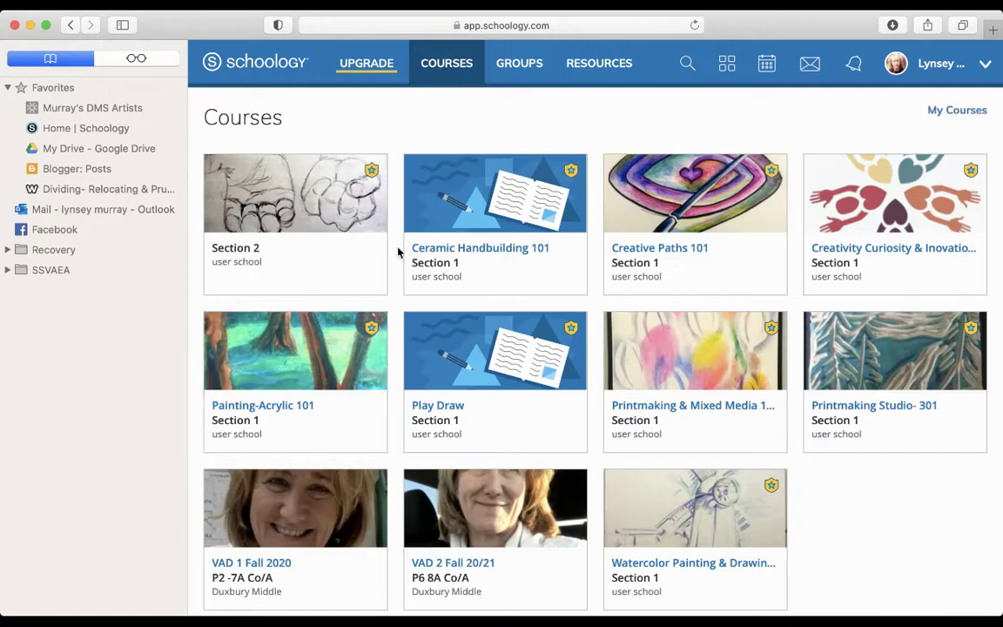
Open the VAD 1 Fall 2020: P2 -7A Co/A course to its materials page.
{"action": "left_click", "coordinate": [318, 512]}
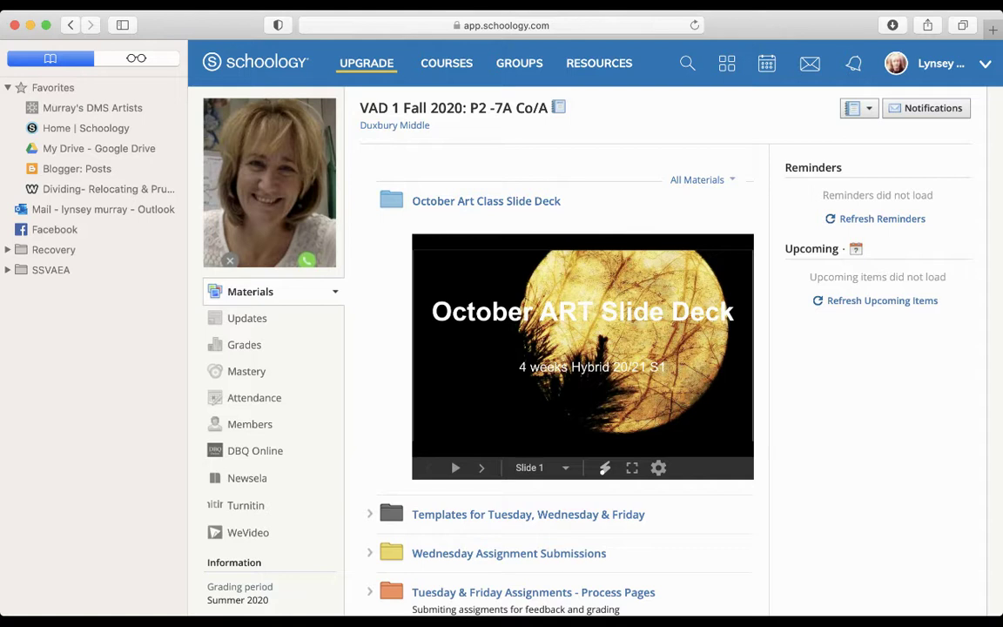
{"action": "left_click_drag", "start_coordinate": [998, 14], "coordinate": [951, 4]}
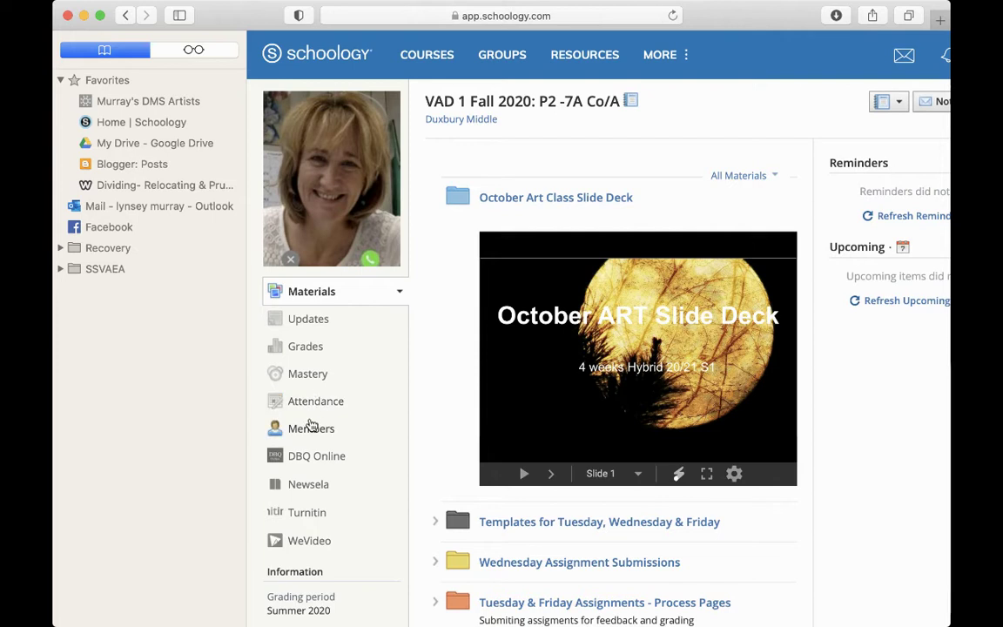
{"action": "scroll", "coordinate": [824, 70], "scroll_direction": "right", "scroll_amount": 2}
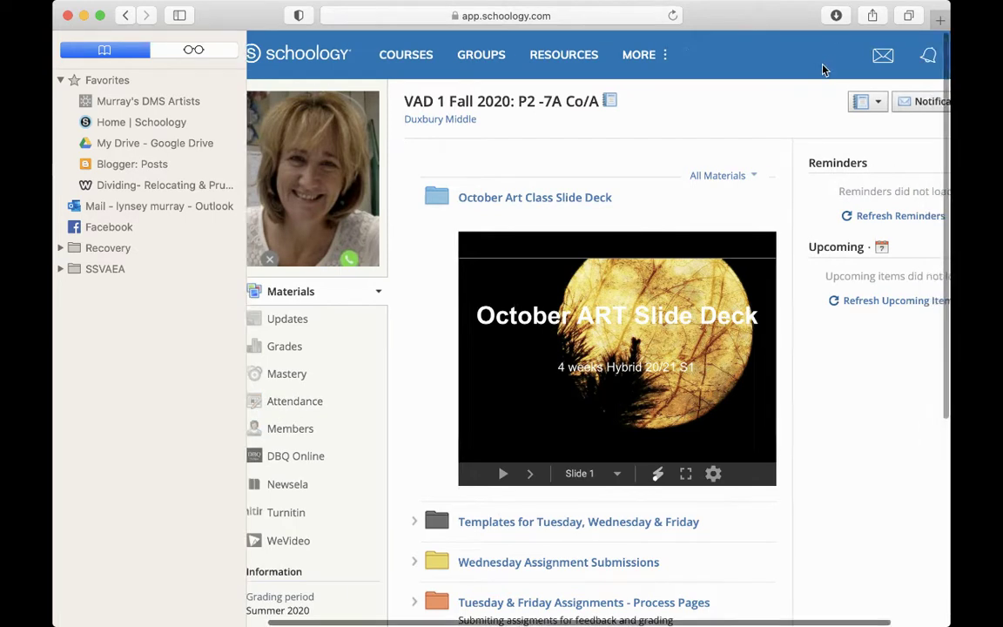
{"action": "scroll", "coordinate": [824, 69], "scroll_direction": "right", "scroll_amount": 4}
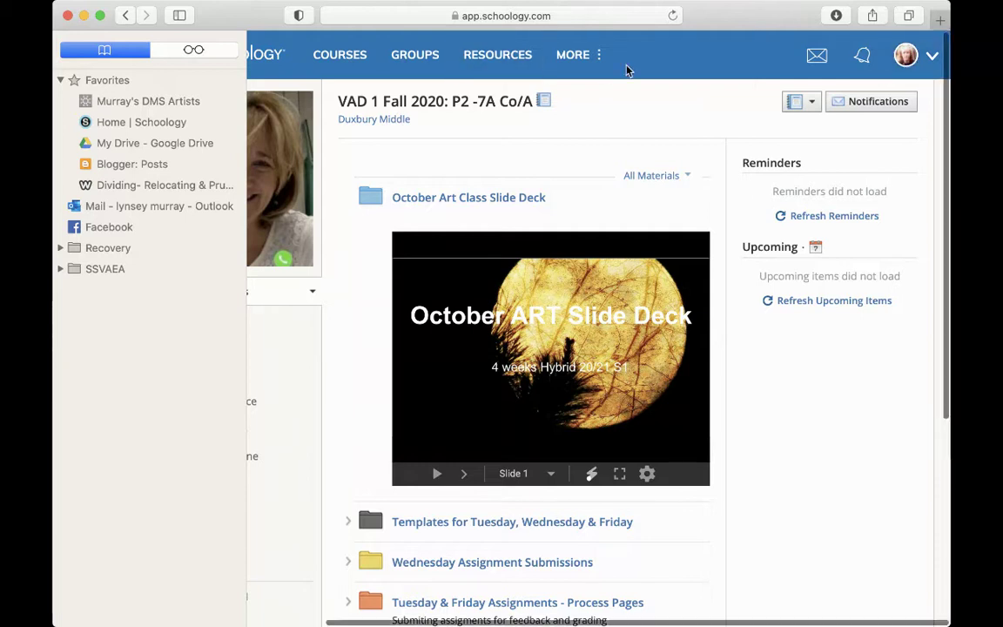
Page through the embedded October Art Class Slide Deck from the opening slide to slide 18.
{"action": "left_click", "coordinate": [462, 476]}
{"action": "left_click", "coordinate": [462, 475]}
{"action": "left_click", "coordinate": [462, 476]}
{"action": "left_click", "coordinate": [463, 475]}
{"action": "left_click", "coordinate": [463, 476]}
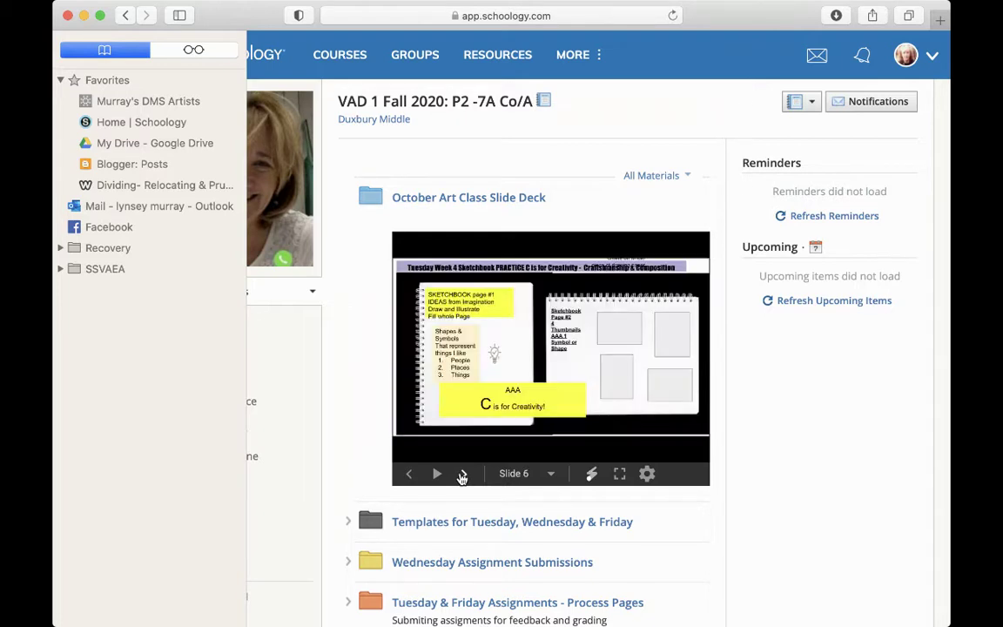
{"action": "left_click", "coordinate": [462, 476]}
{"action": "left_click", "coordinate": [462, 476]}
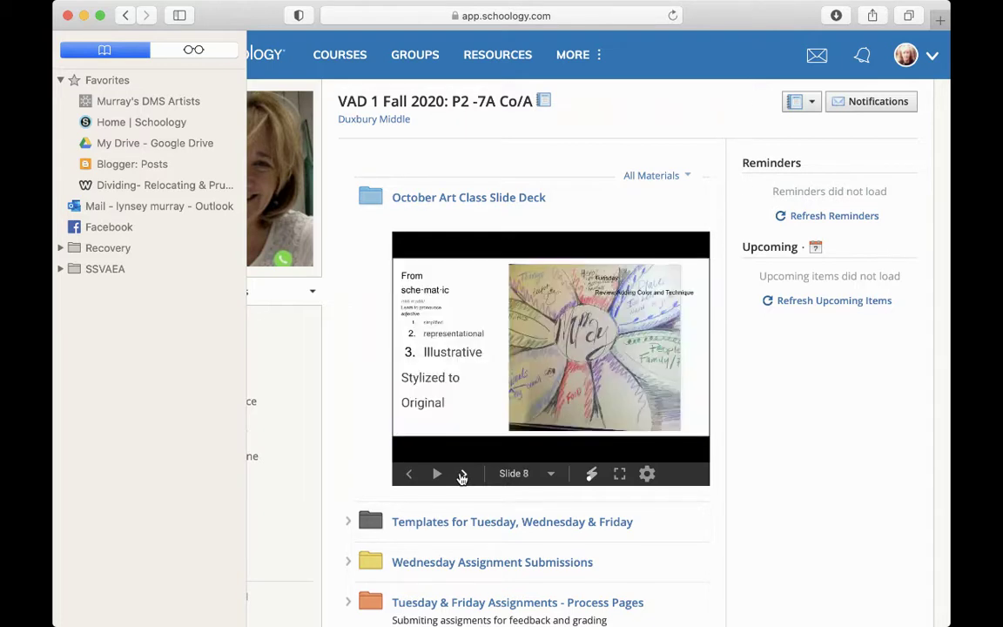
{"action": "left_click", "coordinate": [463, 475]}
{"action": "left_click", "coordinate": [463, 476]}
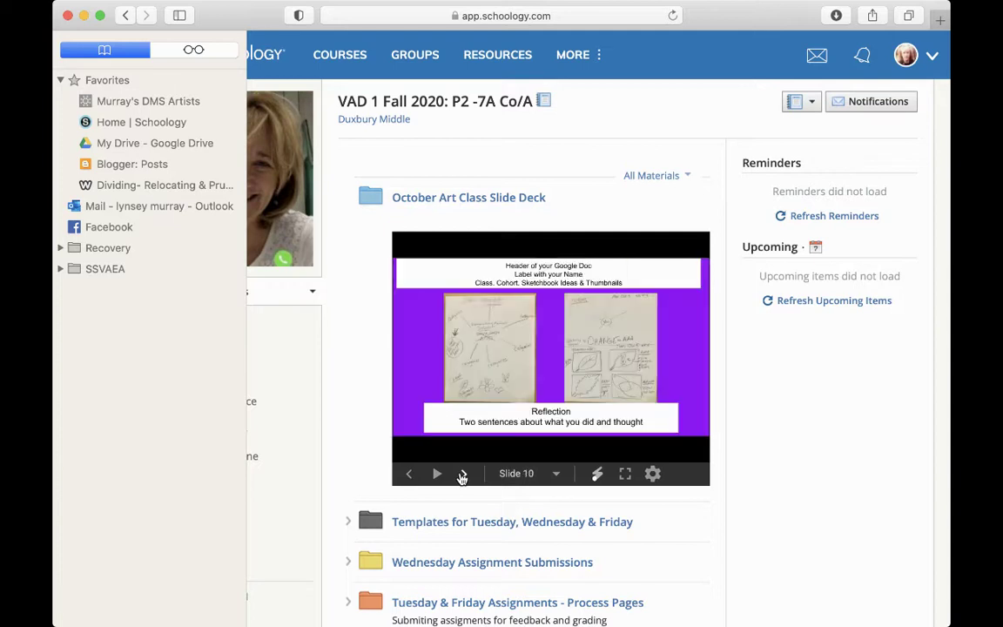
{"action": "left_click", "coordinate": [462, 475]}
{"action": "left_click", "coordinate": [462, 475]}
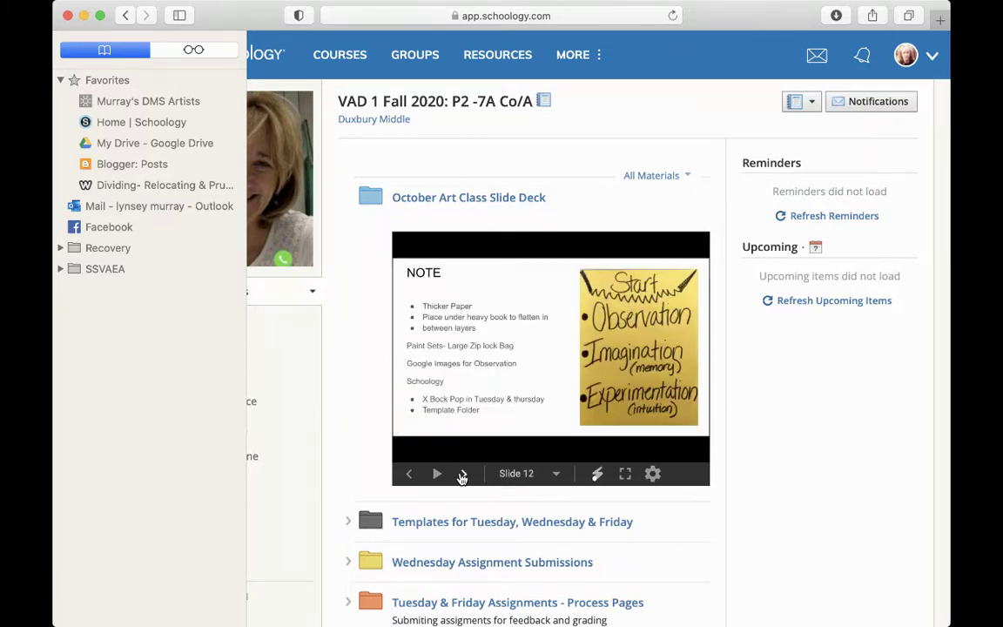
{"action": "left_click", "coordinate": [463, 476]}
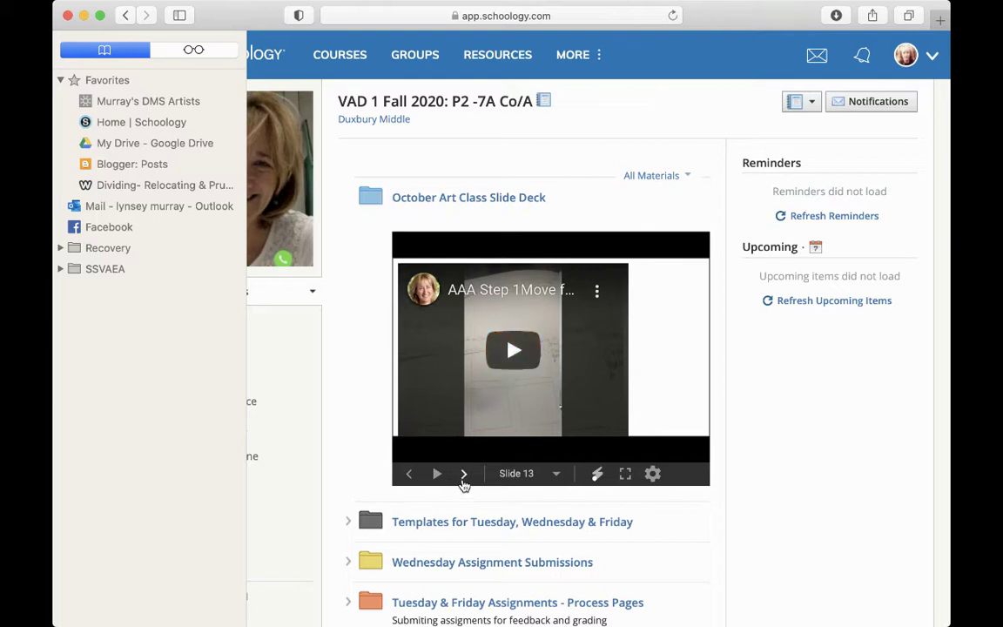
{"action": "left_click", "coordinate": [463, 476]}
{"action": "left_click", "coordinate": [464, 476]}
{"action": "left_click", "coordinate": [463, 476]}
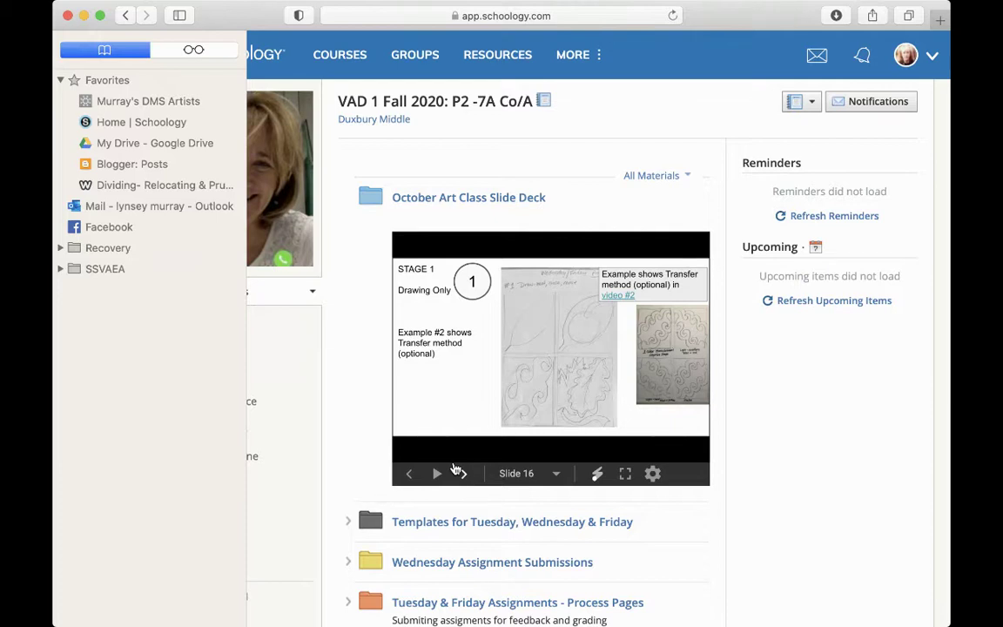
{"action": "left_click", "coordinate": [465, 476]}
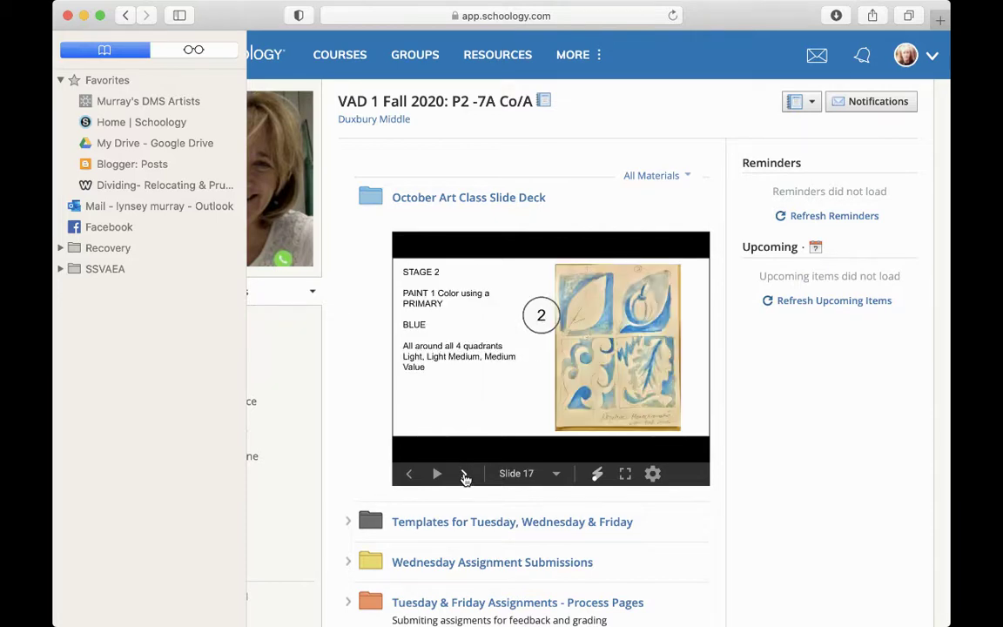
{"action": "left_click", "coordinate": [463, 475]}
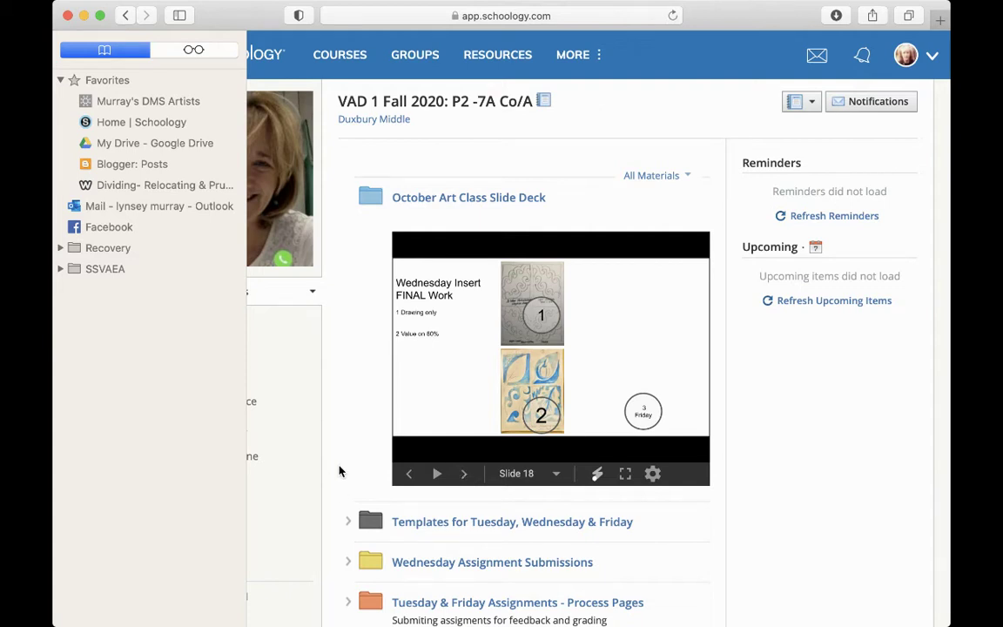
Open the Tuesday Sketchbook Ideas & Thumbnails document in the Templates for Tuesday, Wednesday & Friday folder and review both pages.
{"action": "scroll", "coordinate": [341, 471], "scroll_direction": "down", "scroll_amount": 3}
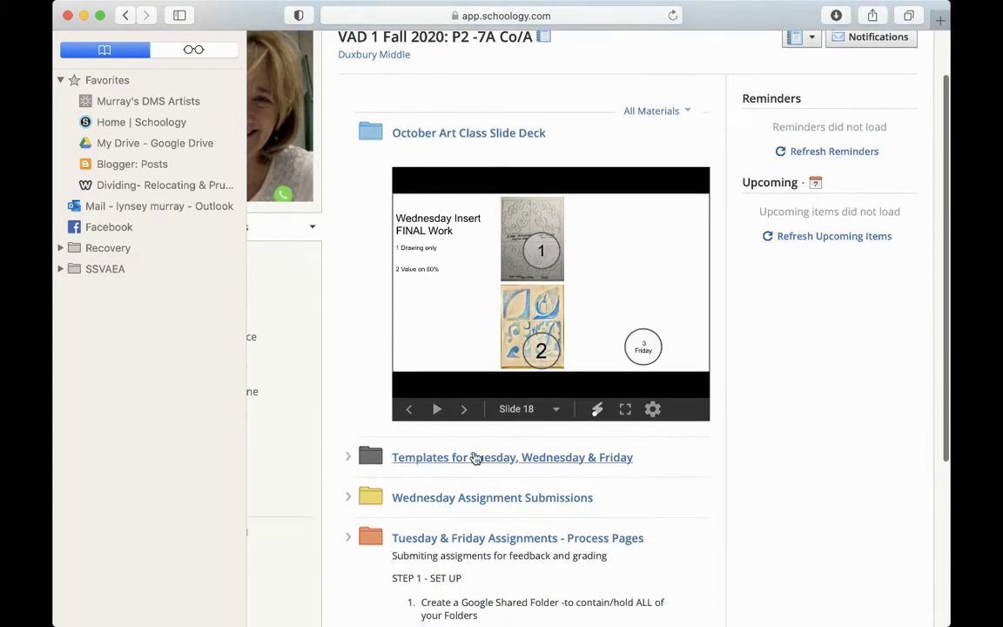
{"action": "left_click", "coordinate": [475, 458]}
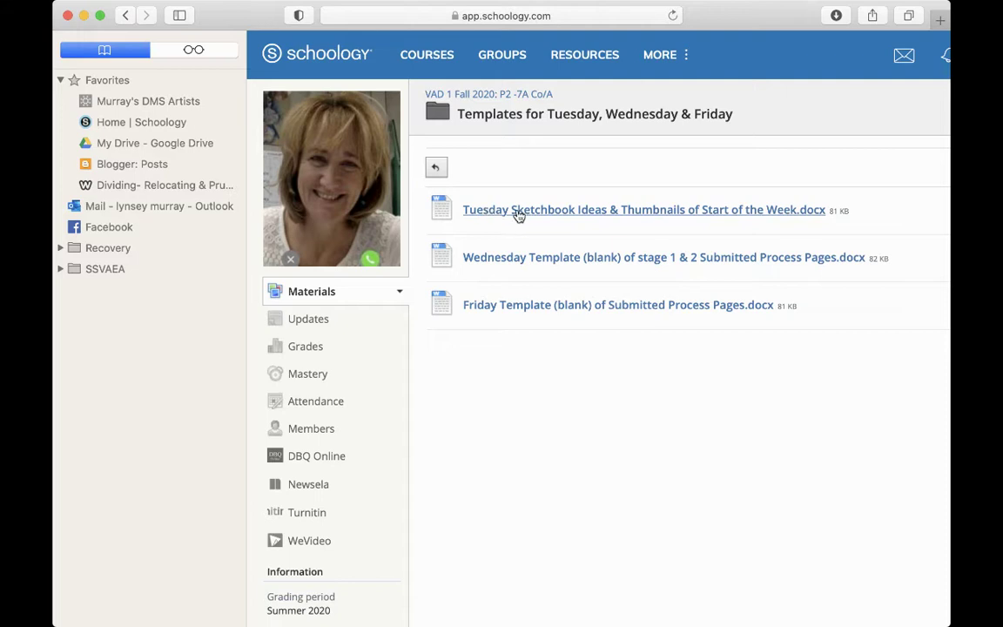
{"action": "left_click", "coordinate": [577, 212]}
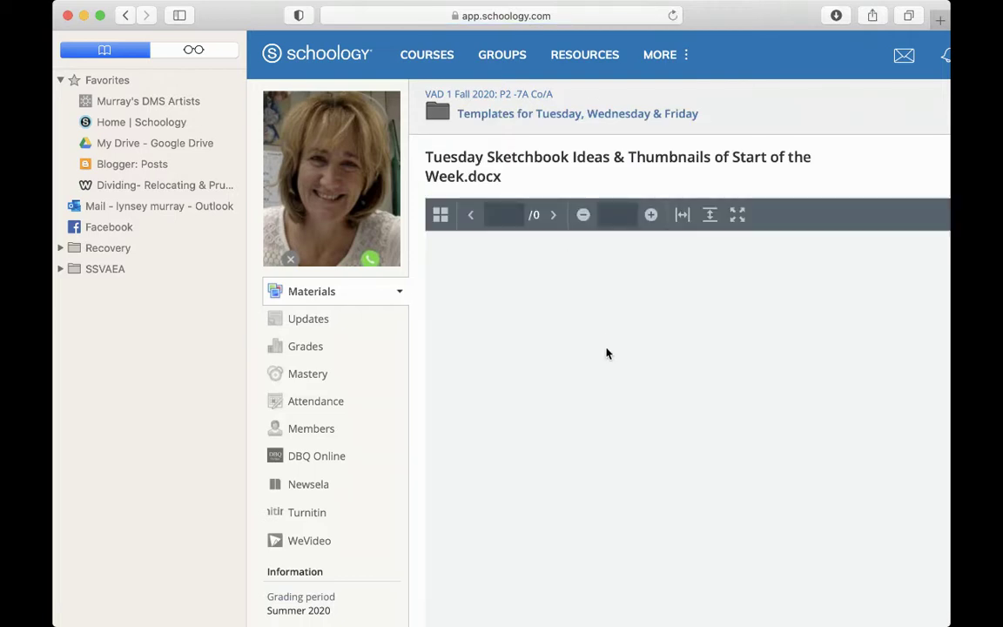
{"action": "scroll", "coordinate": [607, 353], "scroll_direction": "down", "scroll_amount": 5}
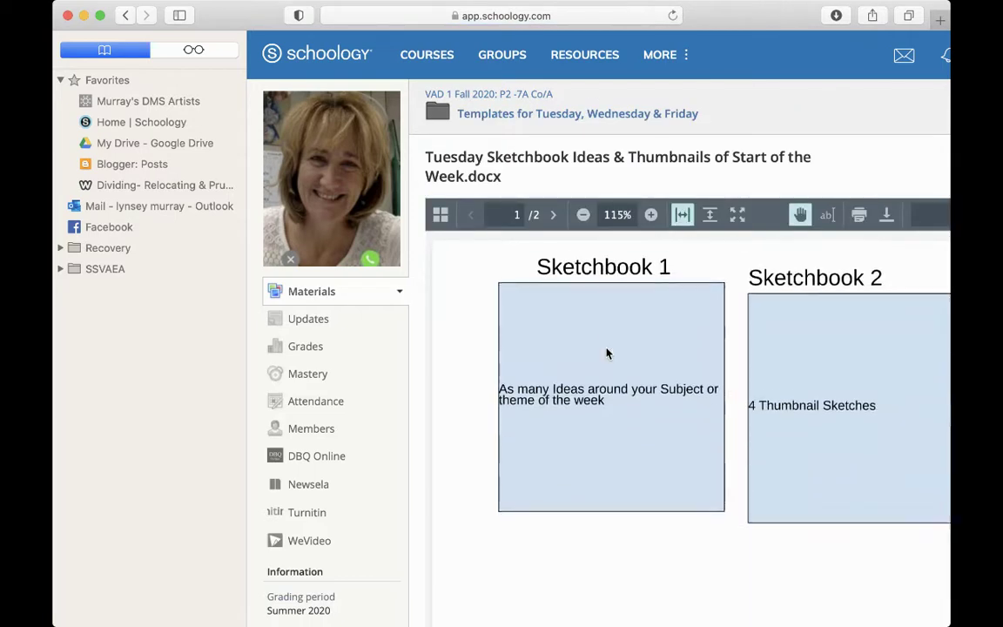
{"action": "scroll", "coordinate": [607, 352], "scroll_direction": "down", "scroll_amount": 10}
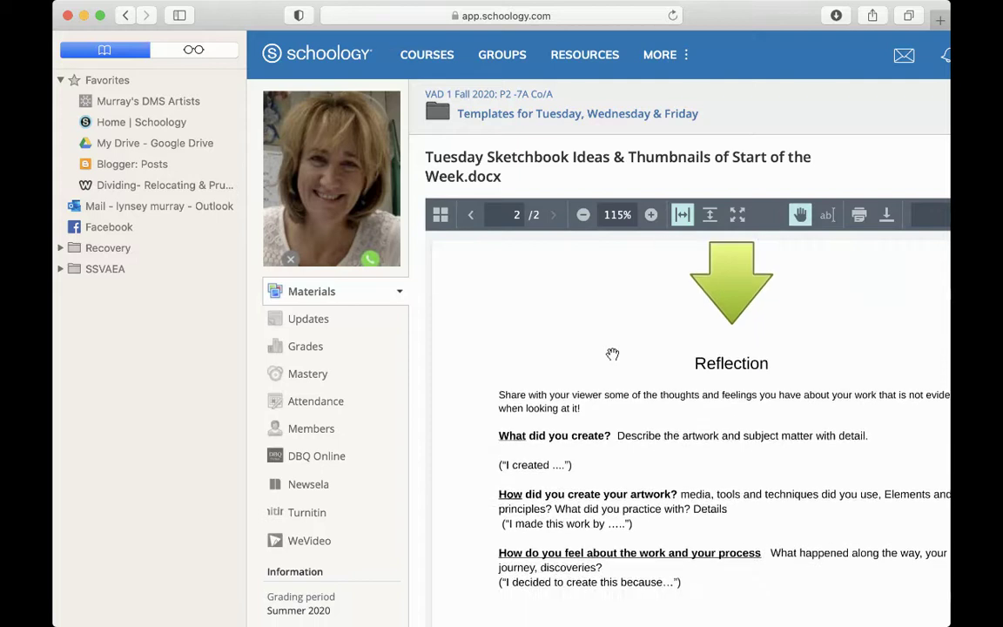
{"action": "scroll", "coordinate": [612, 355], "scroll_direction": "up", "scroll_amount": 10}
Go back to the templates folder, open the blank Wednesday Template of stage 1 & 2, and review its stage sections.
{"action": "left_click", "coordinate": [488, 122]}
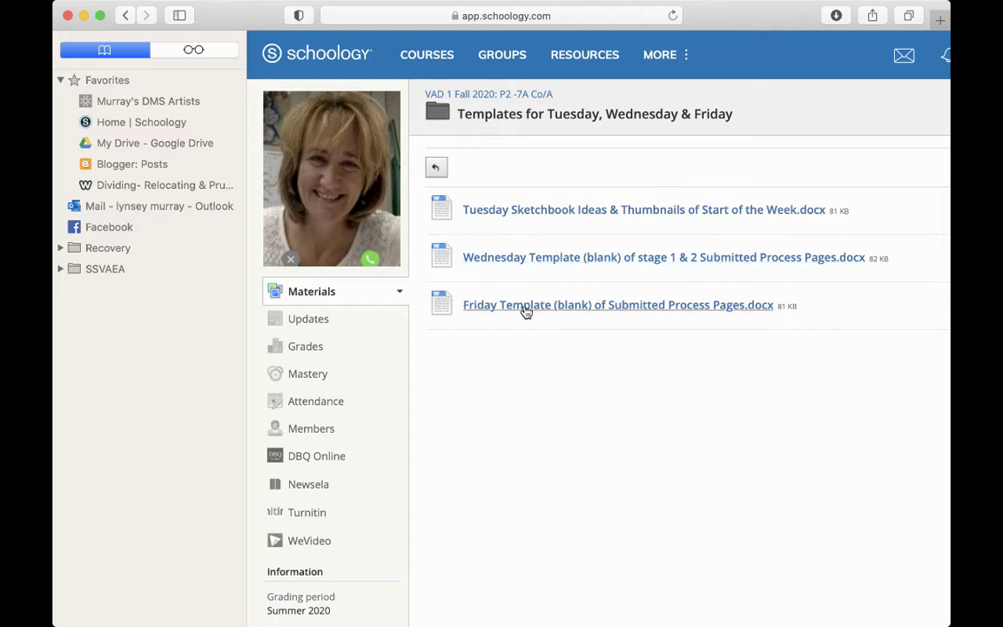
{"action": "left_click", "coordinate": [515, 261]}
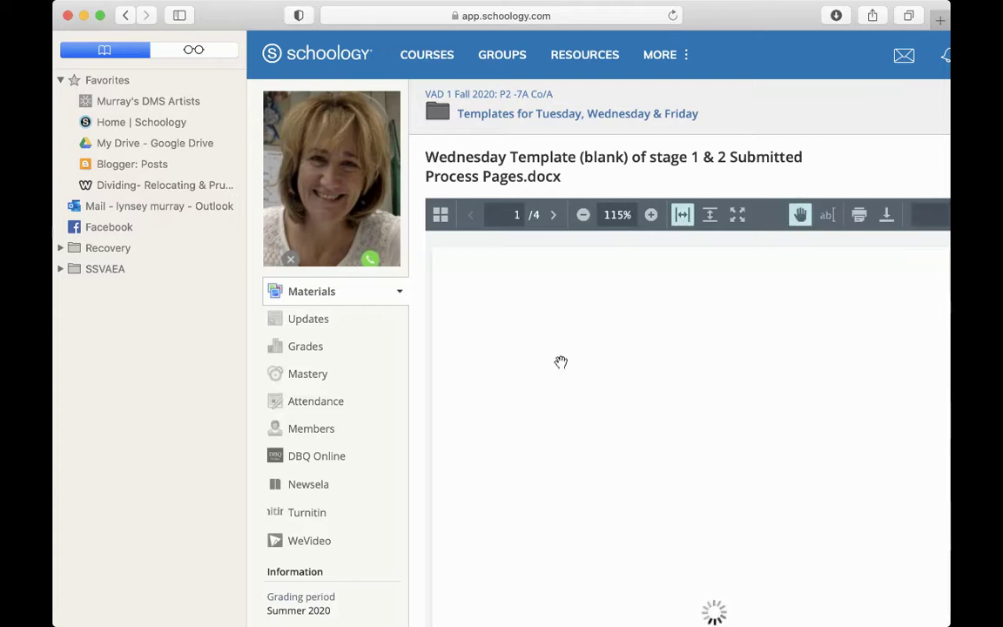
{"action": "scroll", "coordinate": [561, 361], "scroll_direction": "down", "scroll_amount": 5}
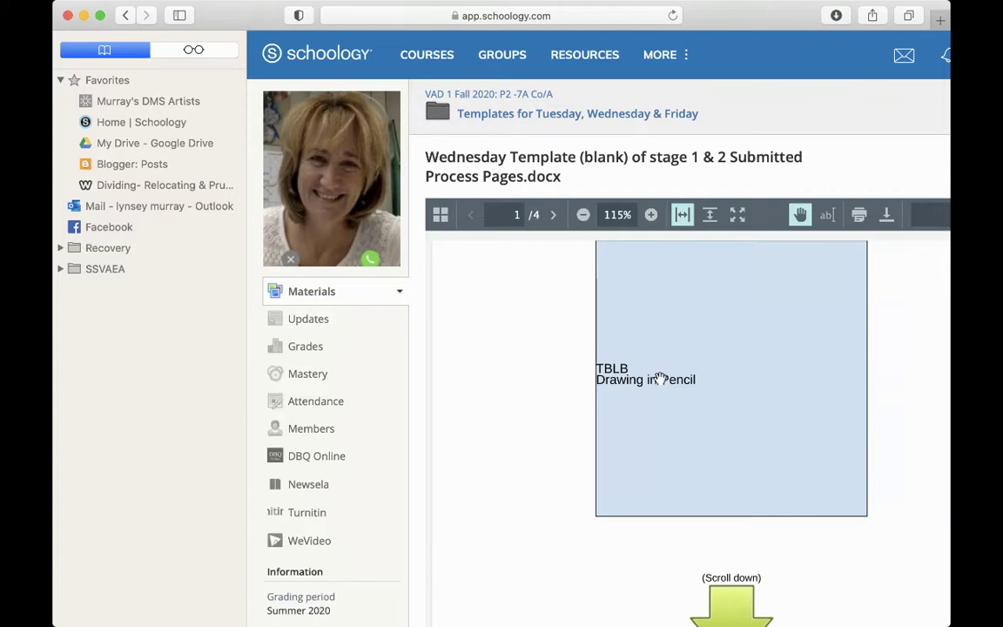
{"action": "scroll", "coordinate": [661, 420], "scroll_direction": "up", "scroll_amount": 1}
{"action": "scroll", "coordinate": [661, 420], "scroll_direction": "up", "scroll_amount": 5}
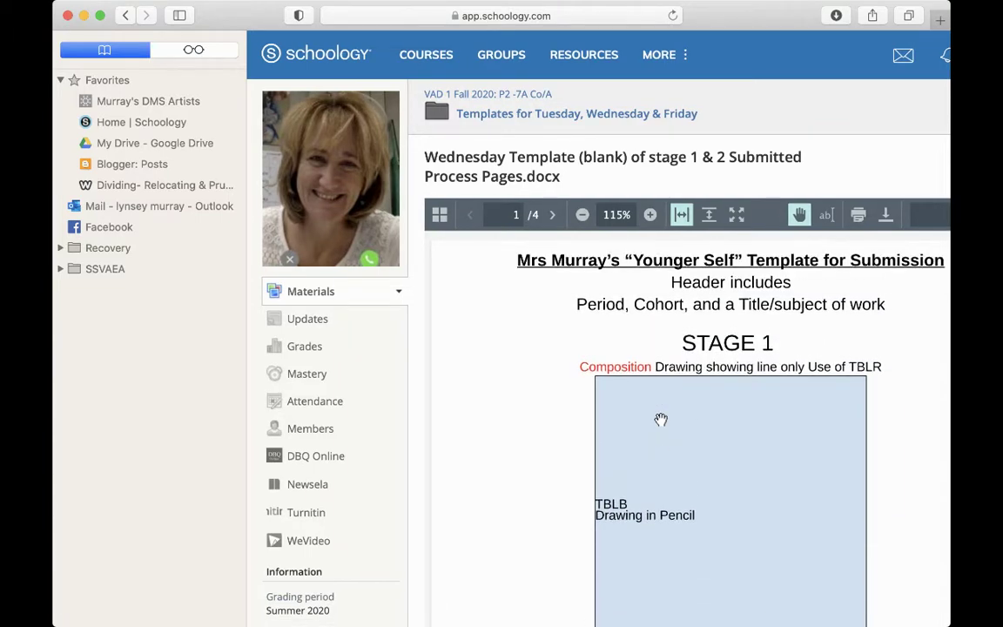
{"action": "scroll", "coordinate": [661, 419], "scroll_direction": "down", "scroll_amount": 20}
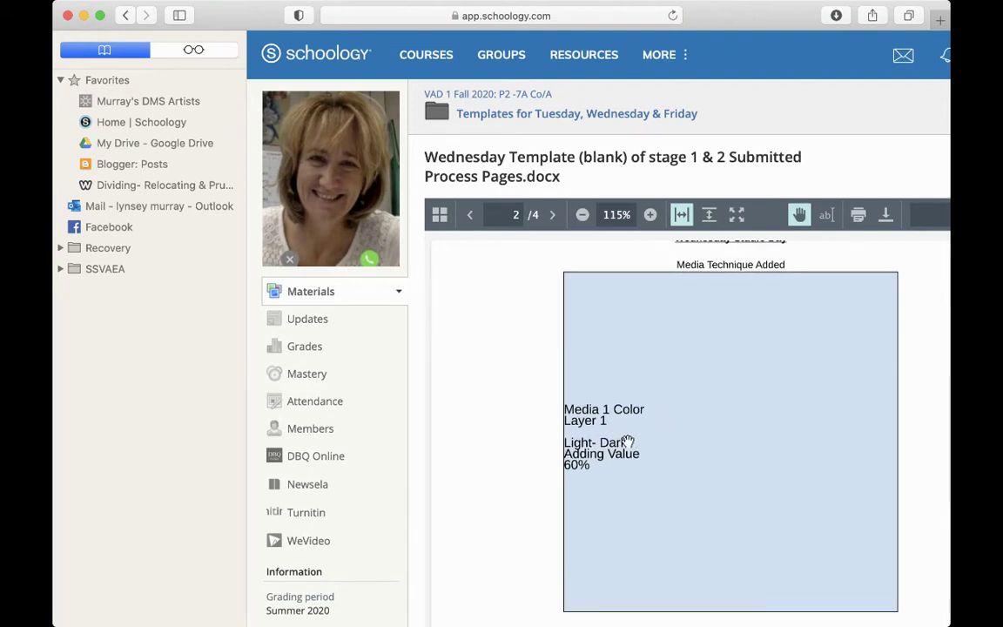
{"action": "scroll", "coordinate": [612, 392], "scroll_direction": "down", "scroll_amount": 2}
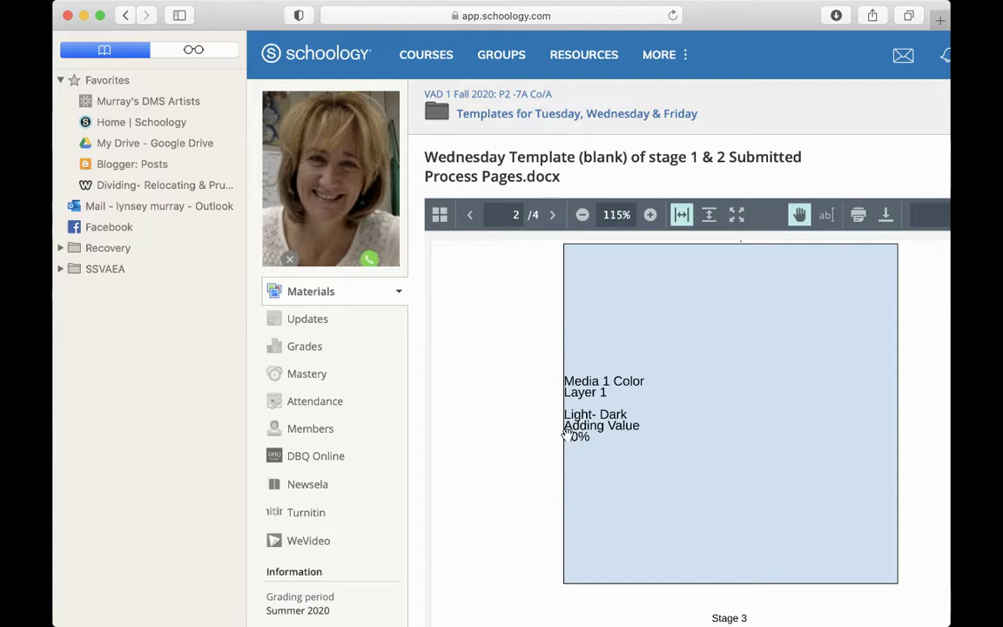
{"action": "scroll", "coordinate": [580, 358], "scroll_direction": "down", "scroll_amount": 3}
{"action": "scroll", "coordinate": [580, 360], "scroll_direction": "down", "scroll_amount": 10}
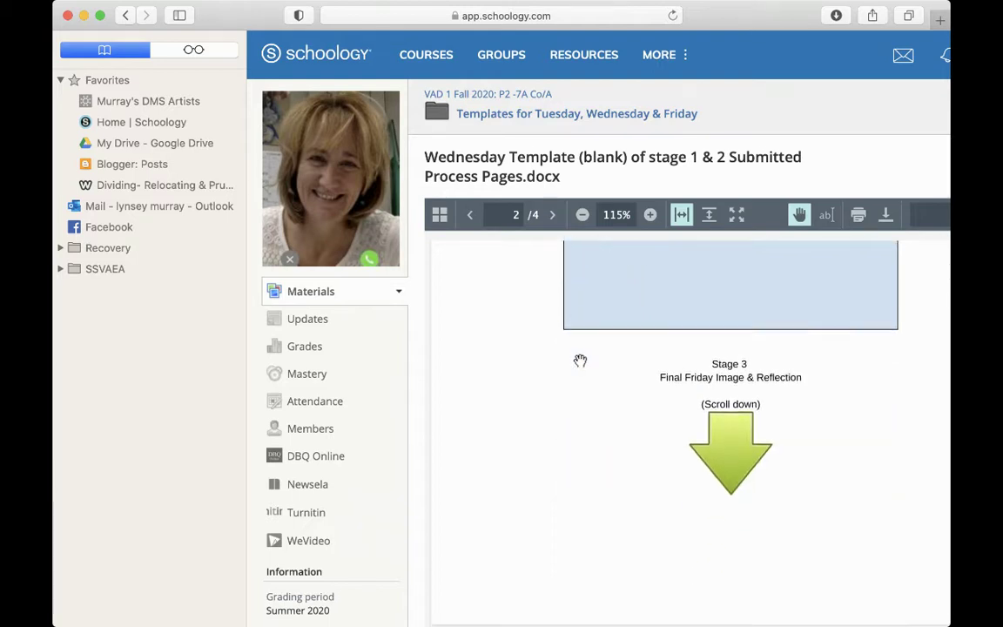
{"action": "scroll", "coordinate": [580, 360], "scroll_direction": "up", "scroll_amount": 12}
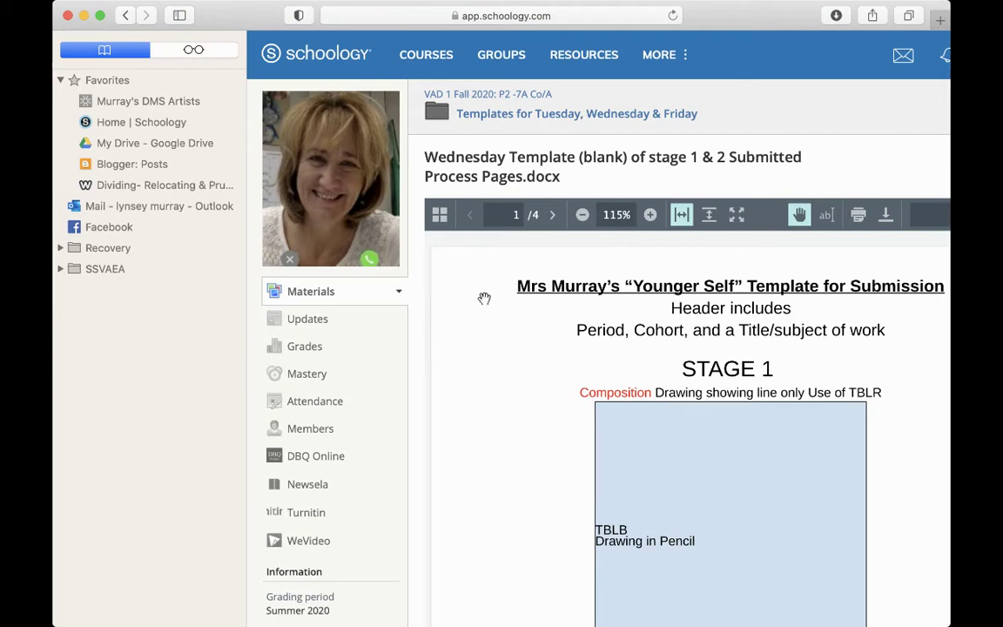
Return to the course materials page and open the Tuesday & Friday Assignments - Process Pages folder.
{"action": "left_click", "coordinate": [486, 115]}
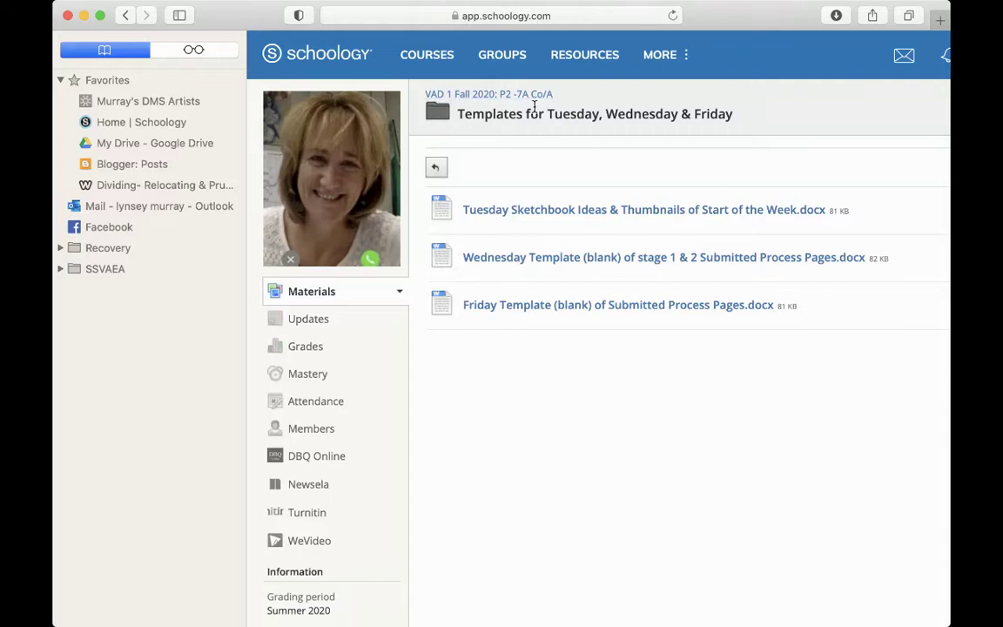
{"action": "left_click", "coordinate": [470, 94]}
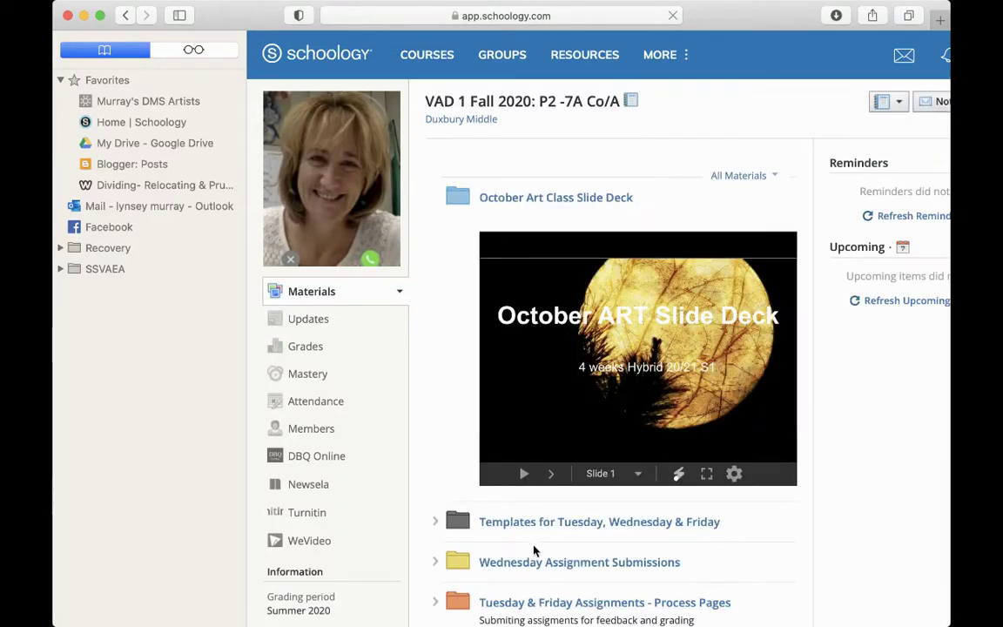
{"action": "scroll", "coordinate": [535, 550], "scroll_direction": "down", "scroll_amount": 3}
{"action": "scroll", "coordinate": [534, 550], "scroll_direction": "down", "scroll_amount": 3}
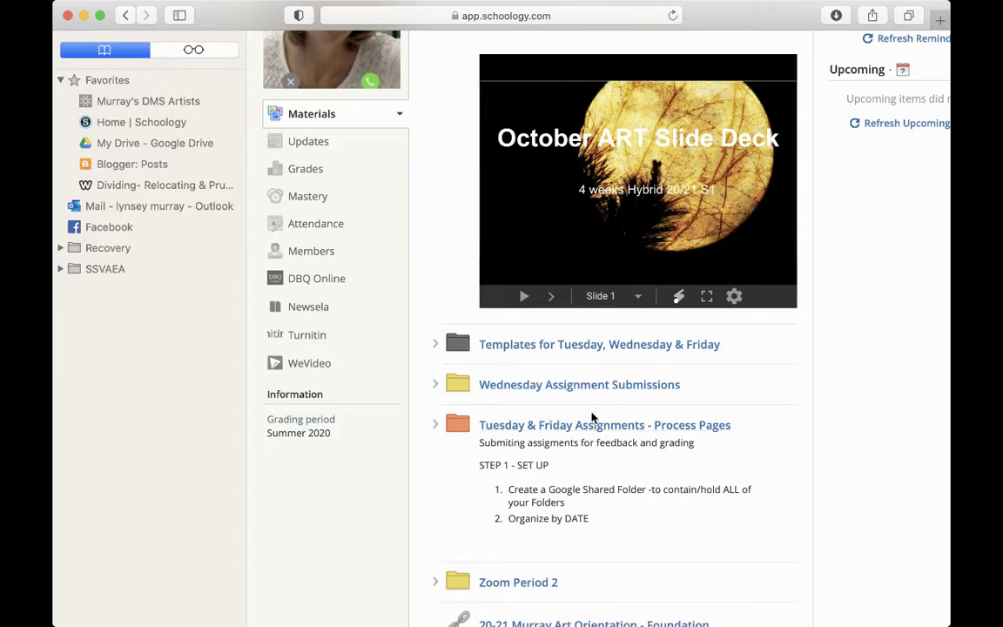
{"action": "left_click", "coordinate": [558, 426]}
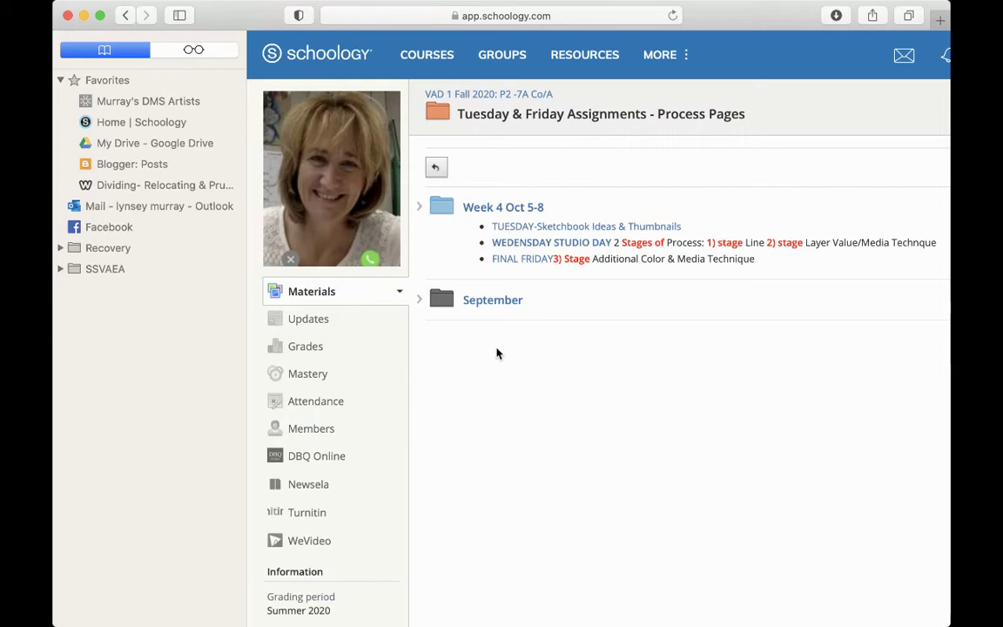
Open the Week 1 9/14-9/18 Assignments folder inside September and look through its assignments.
{"action": "left_click", "coordinate": [479, 300]}
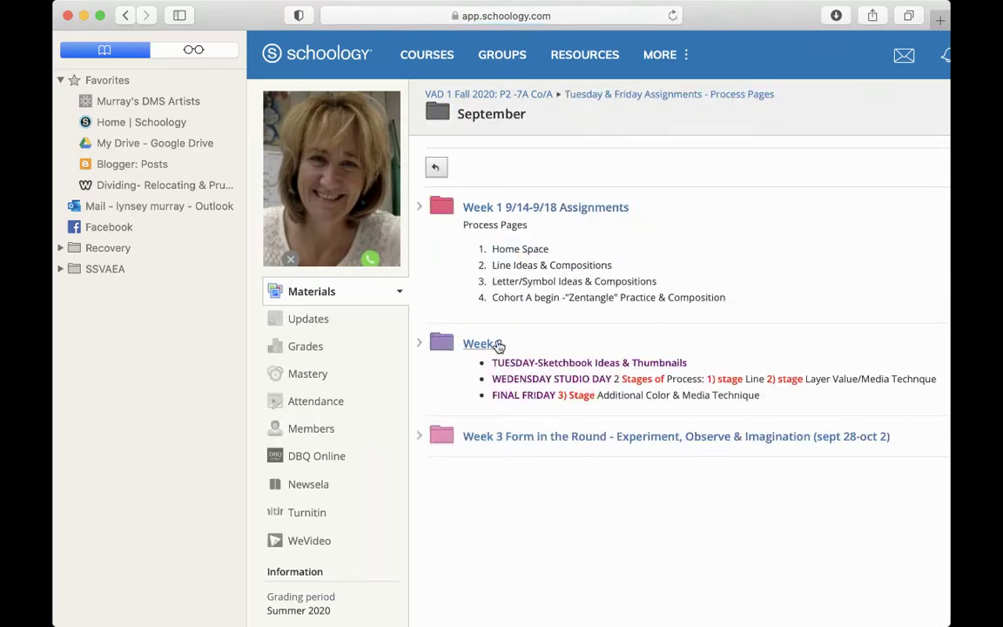
{"action": "left_click", "coordinate": [476, 207]}
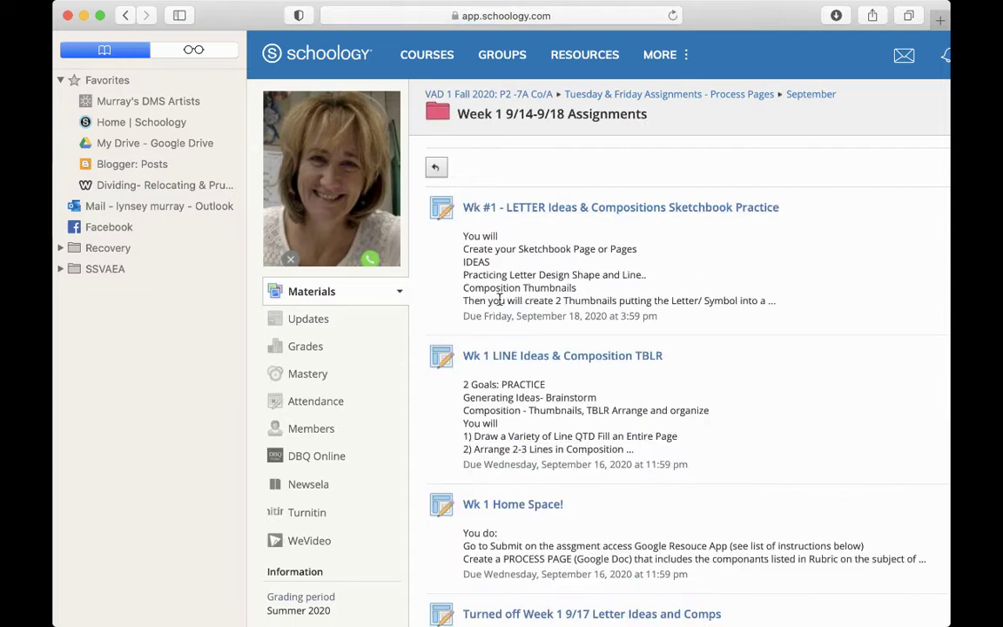
{"action": "scroll", "coordinate": [499, 351], "scroll_direction": "down", "scroll_amount": 5}
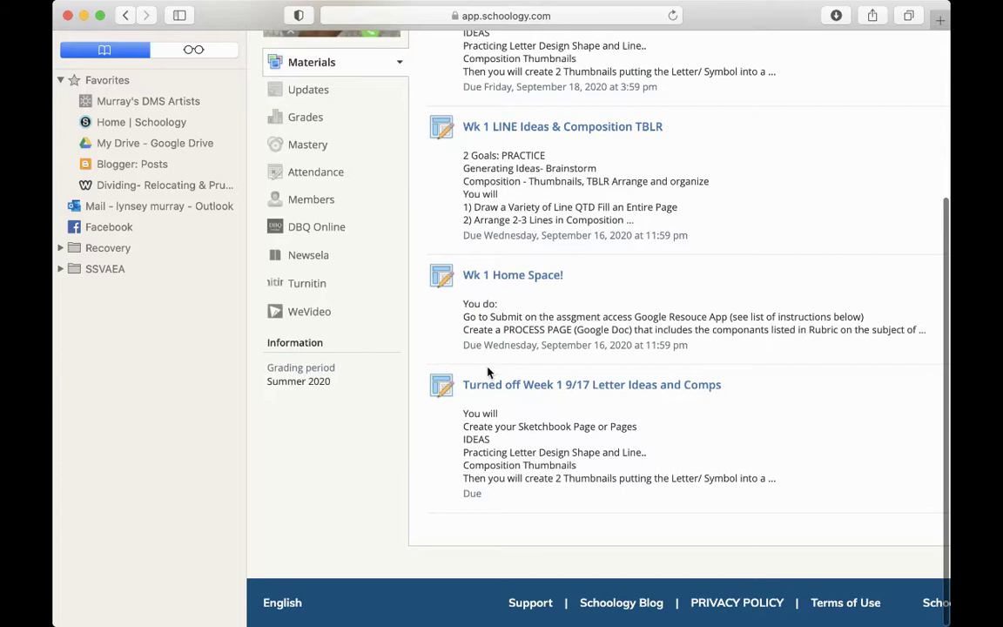
{"action": "scroll", "coordinate": [510, 355], "scroll_direction": "up", "scroll_amount": 5}
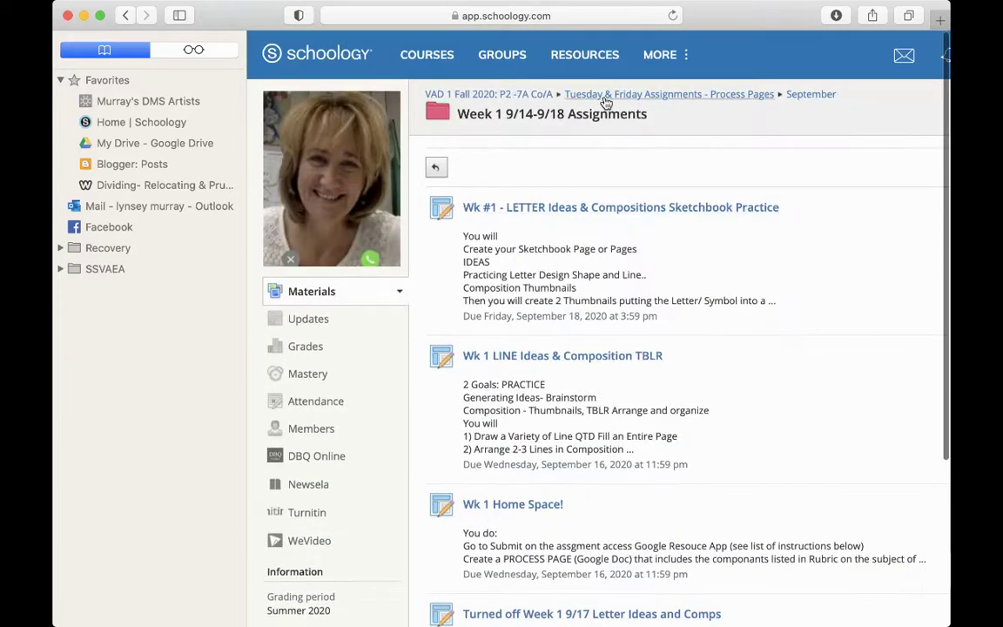
Go back to the Tuesday & Friday Assignments folder and reopen its September folder.
{"action": "left_click", "coordinate": [645, 94]}
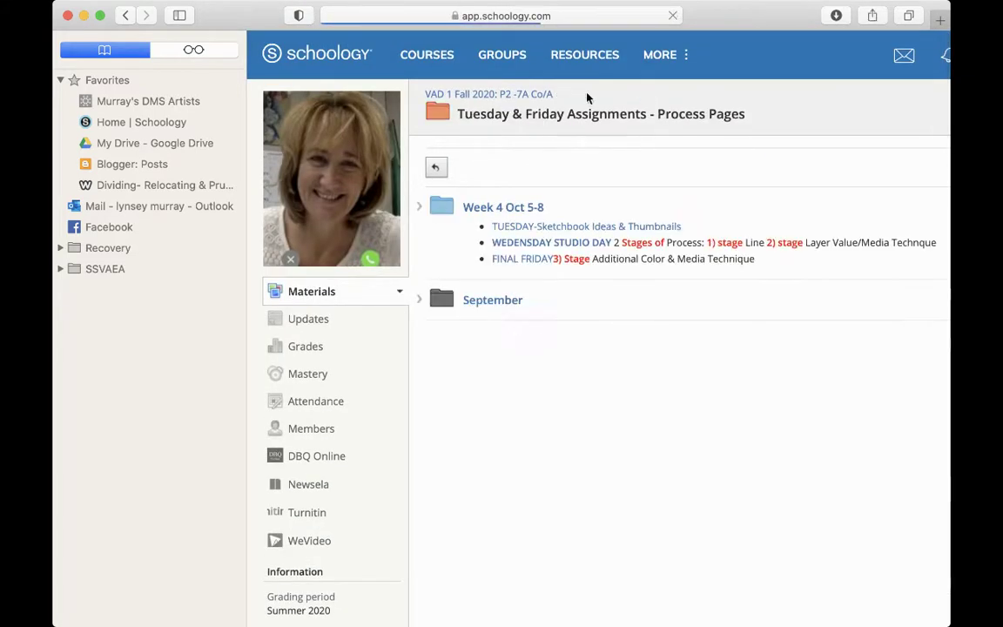
{"action": "left_click", "coordinate": [483, 301]}
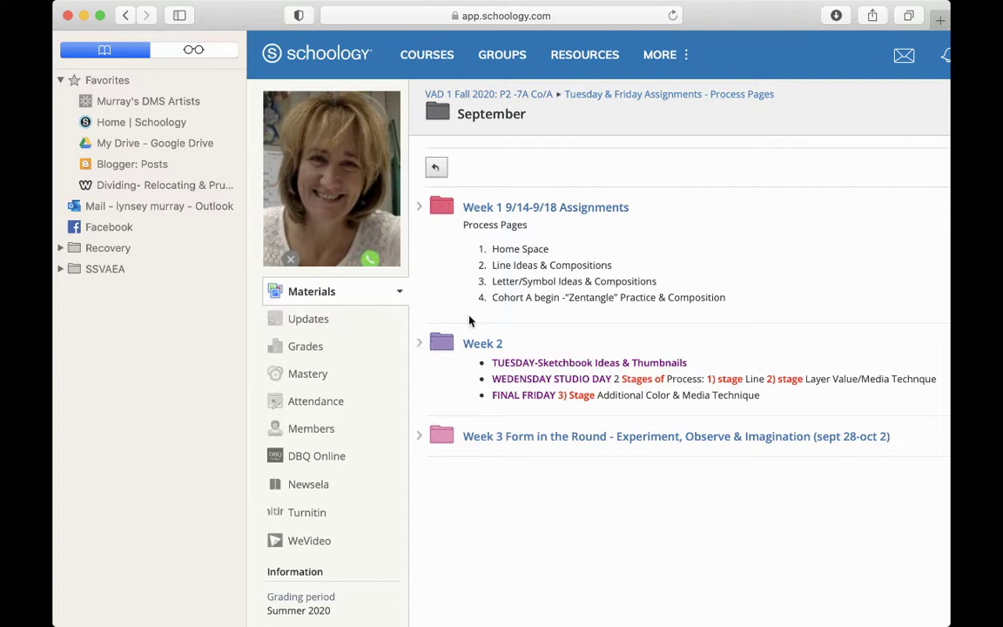
Return to the course materials page and open the 20-21 Art Orientation - Foundation link.
{"action": "left_click", "coordinate": [600, 94]}
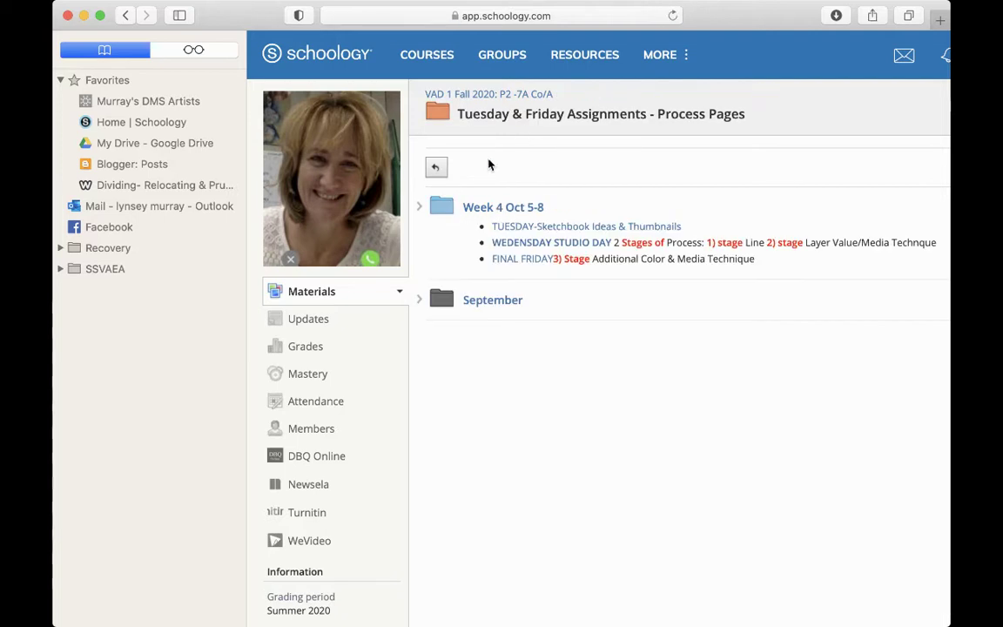
{"action": "left_click", "coordinate": [468, 98]}
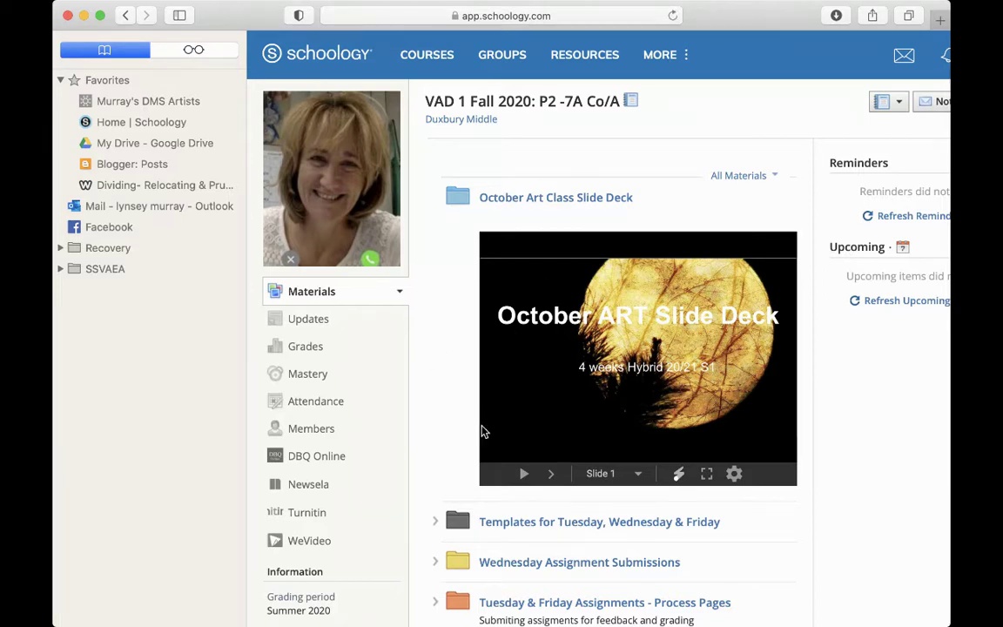
{"action": "scroll", "coordinate": [451, 450], "scroll_direction": "down", "scroll_amount": 3}
{"action": "scroll", "coordinate": [453, 457], "scroll_direction": "down", "scroll_amount": 4}
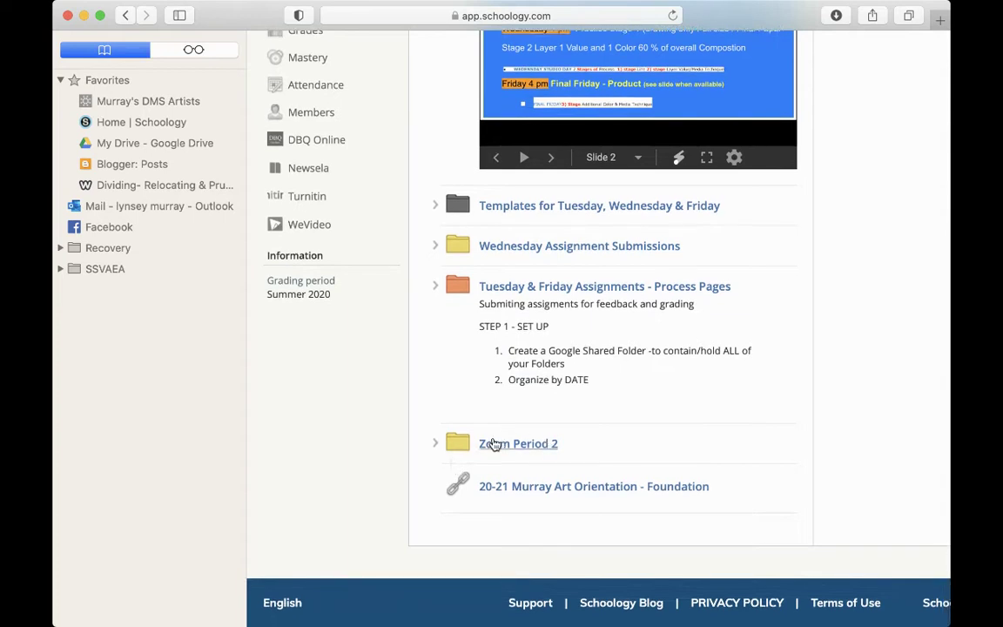
{"action": "left_click", "coordinate": [515, 487]}
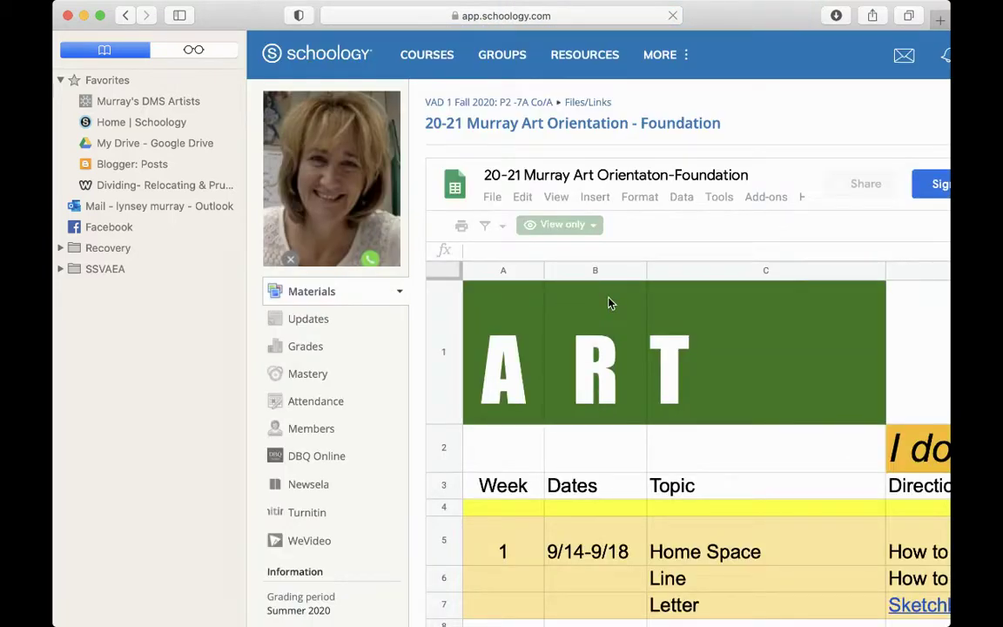
Look over the weeks, dates and topics in the September sheet of the orientation spreadsheet.
{"action": "scroll", "coordinate": [609, 303], "scroll_direction": "down", "scroll_amount": 1}
{"action": "scroll", "coordinate": [609, 303], "scroll_direction": "down", "scroll_amount": 4}
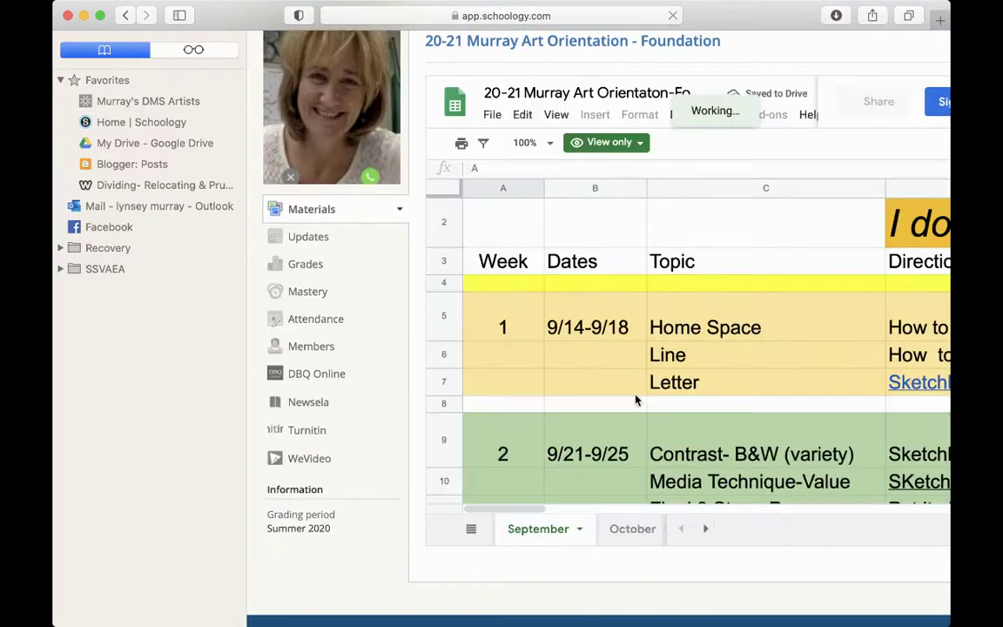
{"action": "scroll", "coordinate": [619, 397], "scroll_direction": "down", "scroll_amount": 5}
{"action": "scroll", "coordinate": [609, 383], "scroll_direction": "right", "scroll_amount": 10}
{"action": "scroll", "coordinate": [595, 394], "scroll_direction": "up", "scroll_amount": 3}
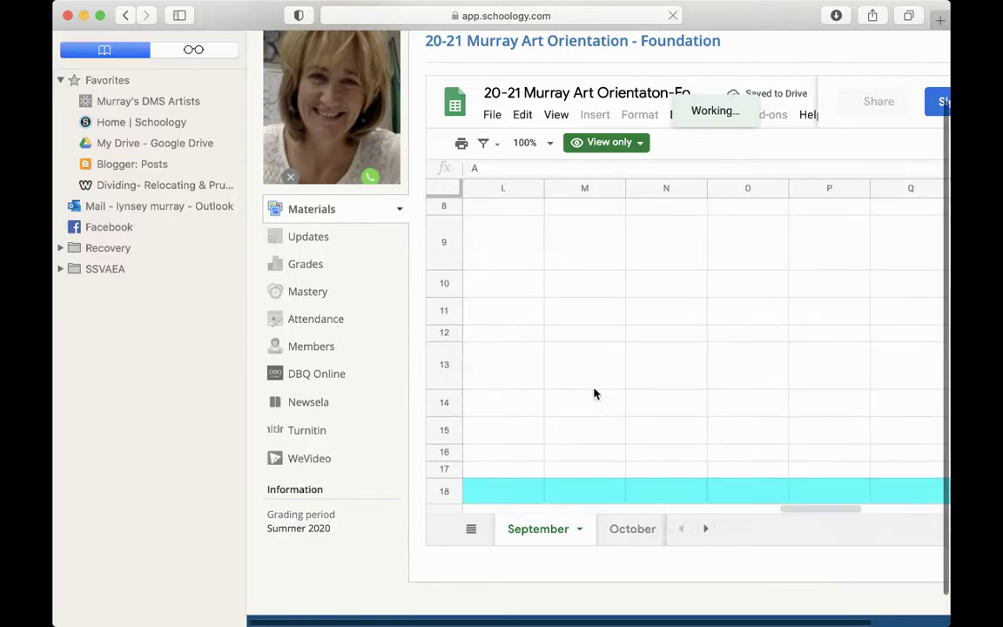
{"action": "scroll", "coordinate": [595, 394], "scroll_direction": "left", "scroll_amount": 10}
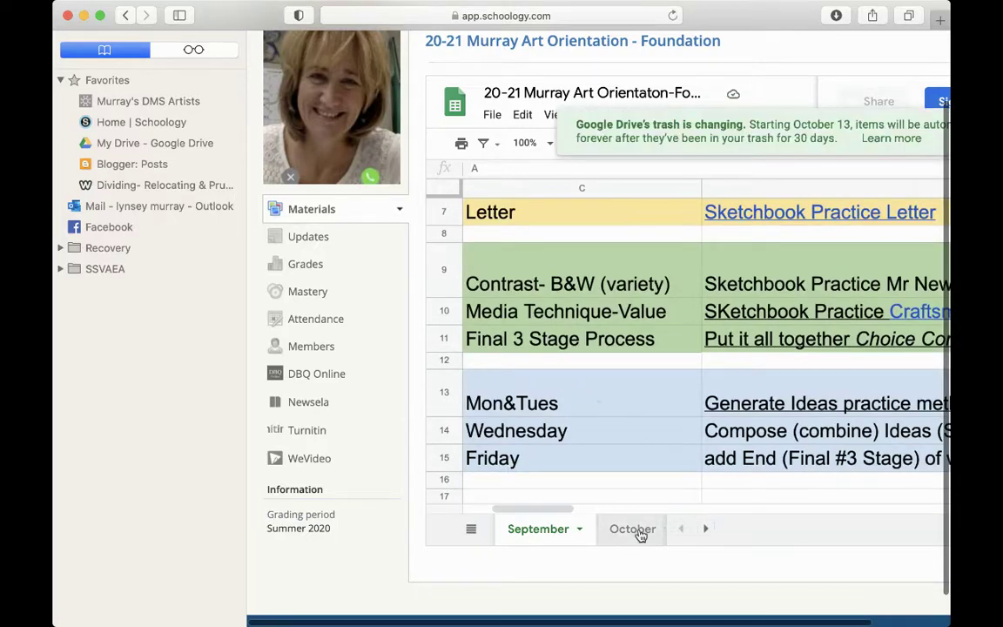
{"action": "scroll", "coordinate": [554, 429], "scroll_direction": "right", "scroll_amount": 5}
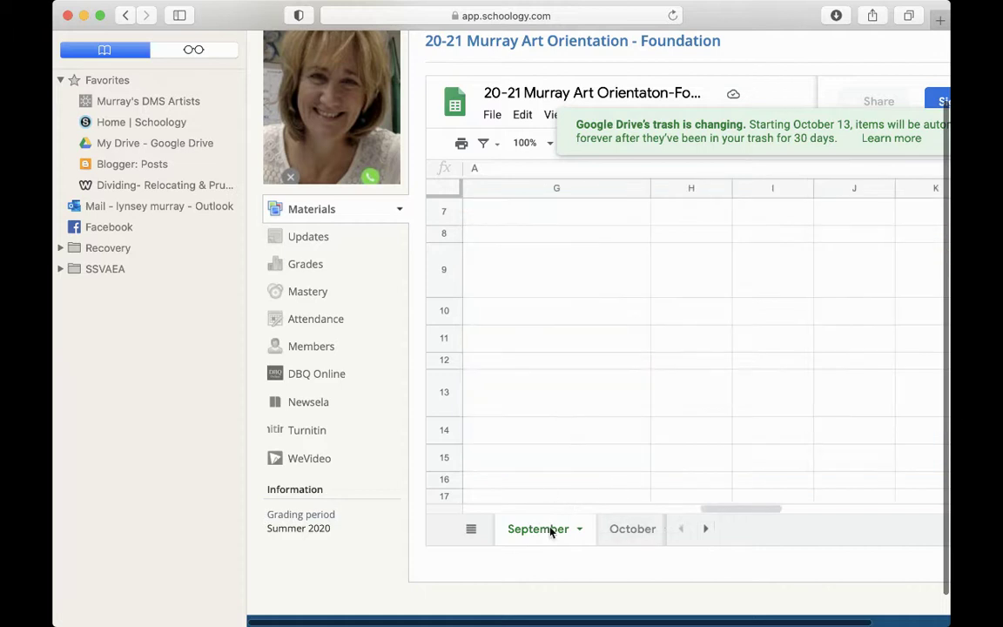
{"action": "scroll", "coordinate": [545, 399], "scroll_direction": "left", "scroll_amount": 5}
{"action": "scroll", "coordinate": [545, 400], "scroll_direction": "right", "scroll_amount": 5}
{"action": "scroll", "coordinate": [545, 399], "scroll_direction": "up", "scroll_amount": 1}
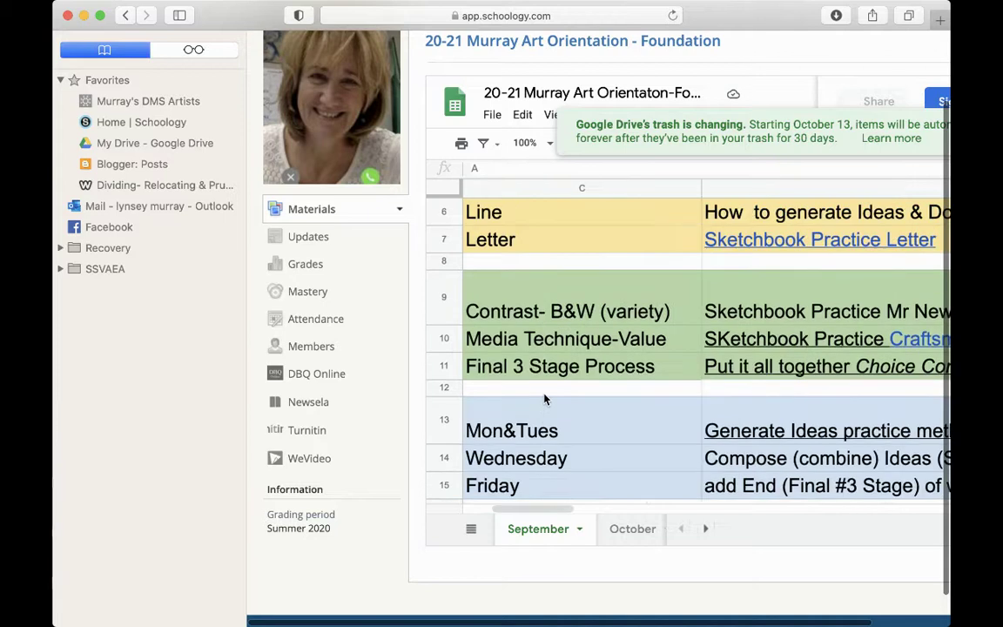
Examine the September sheet's directions and submission links for each week's topics.
{"action": "scroll", "coordinate": [545, 400], "scroll_direction": "right", "scroll_amount": 3}
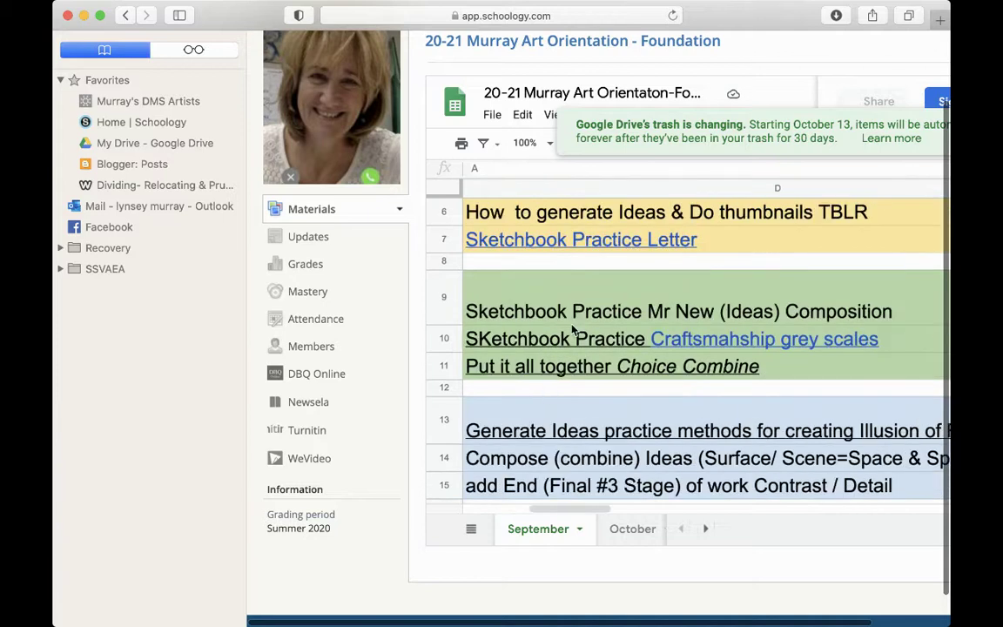
{"action": "scroll", "coordinate": [573, 329], "scroll_direction": "right", "scroll_amount": 5}
{"action": "scroll", "coordinate": [573, 329], "scroll_direction": "left", "scroll_amount": 3}
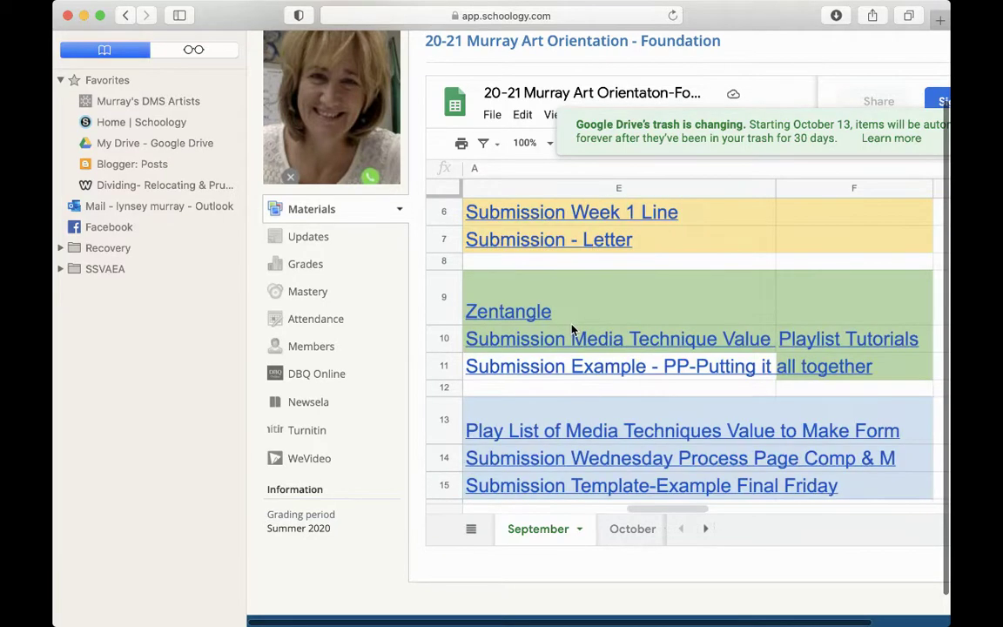
{"action": "scroll", "coordinate": [573, 329], "scroll_direction": "up", "scroll_amount": 2}
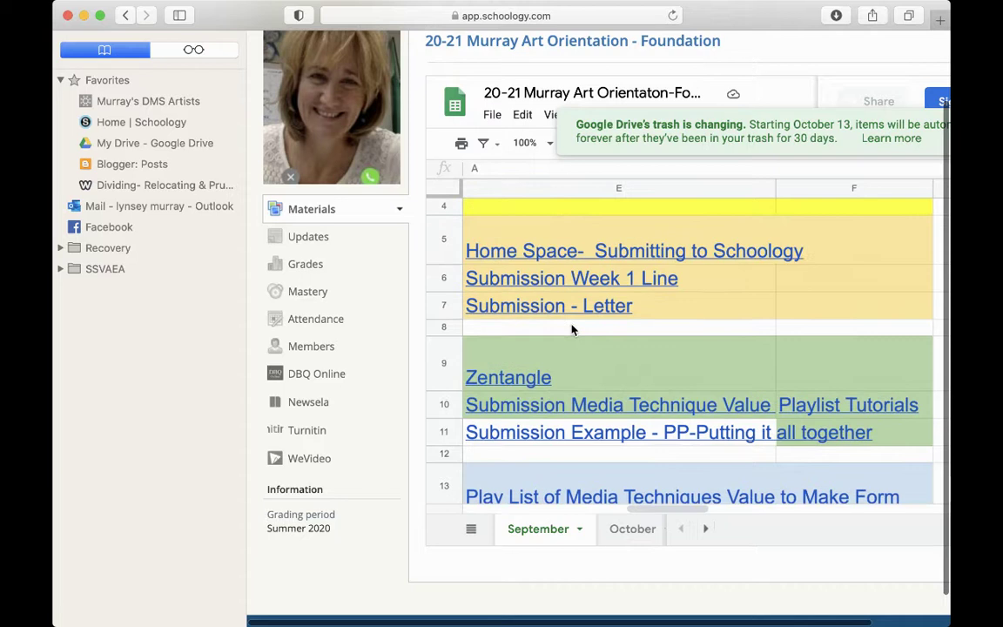
{"action": "scroll", "coordinate": [573, 329], "scroll_direction": "left", "scroll_amount": 5}
{"action": "scroll", "coordinate": [573, 329], "scroll_direction": "down", "scroll_amount": 1}
Open the course's Grades page, go back to the course materials page, and reopen Grades.
{"action": "left_click", "coordinate": [302, 263]}
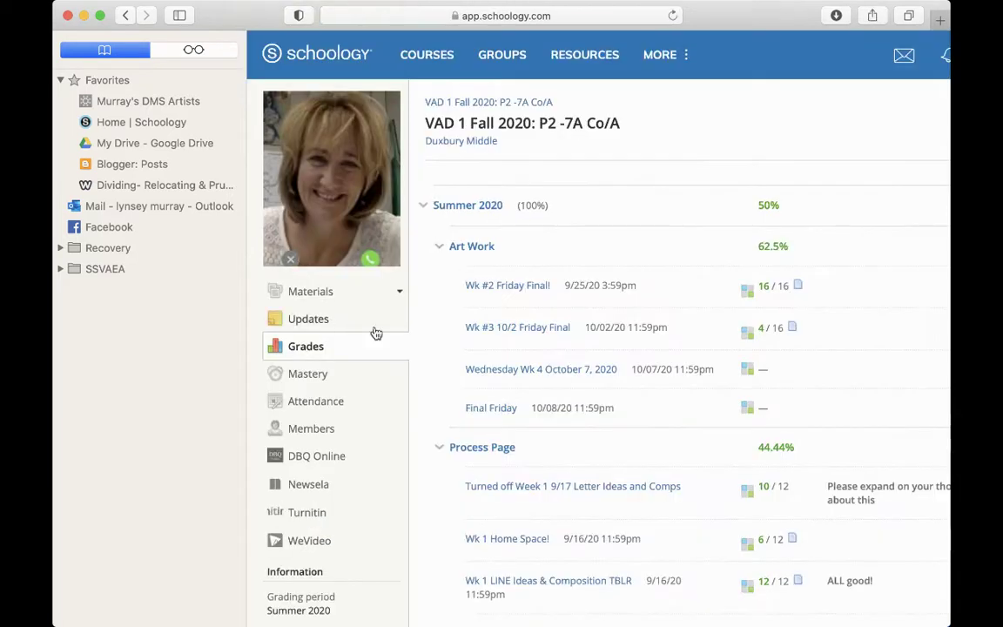
{"action": "left_click", "coordinate": [440, 102]}
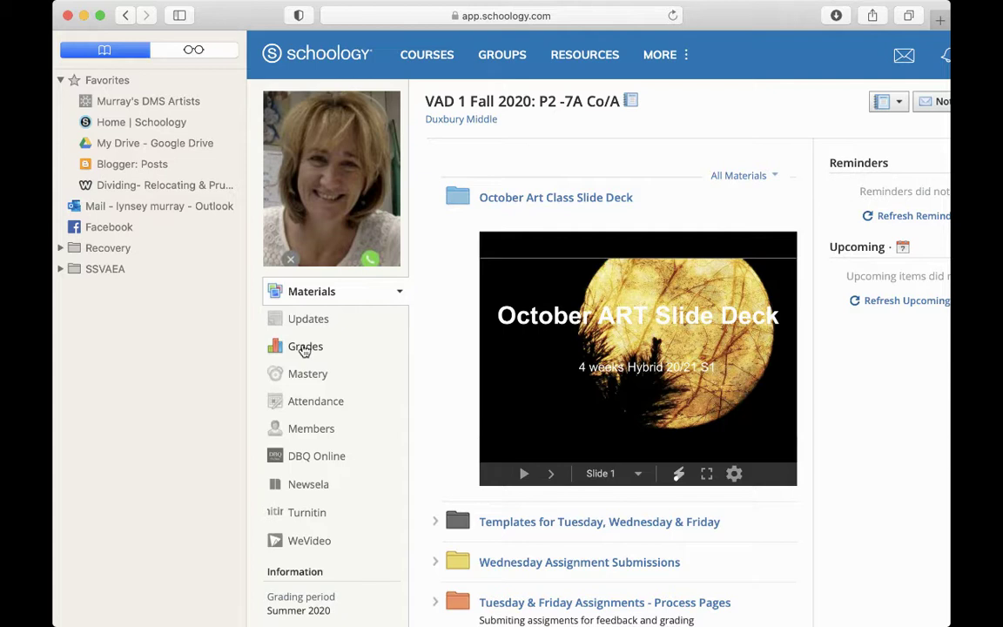
{"action": "left_click", "coordinate": [304, 347]}
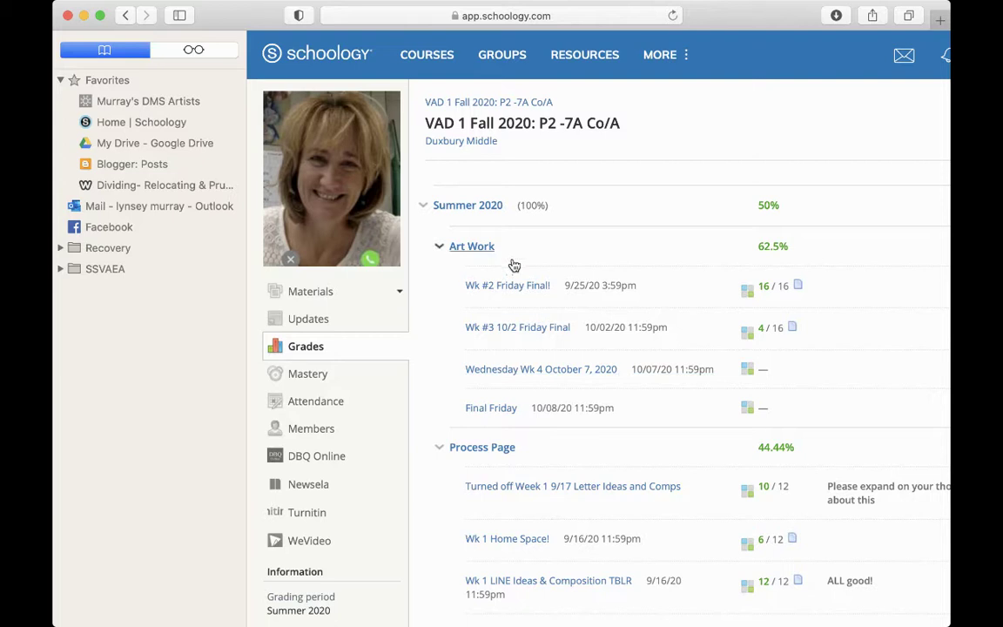
Review the scores, missing marks and comments listed under Art Work and Process Page.
{"action": "scroll", "coordinate": [508, 348], "scroll_direction": "down", "scroll_amount": 1}
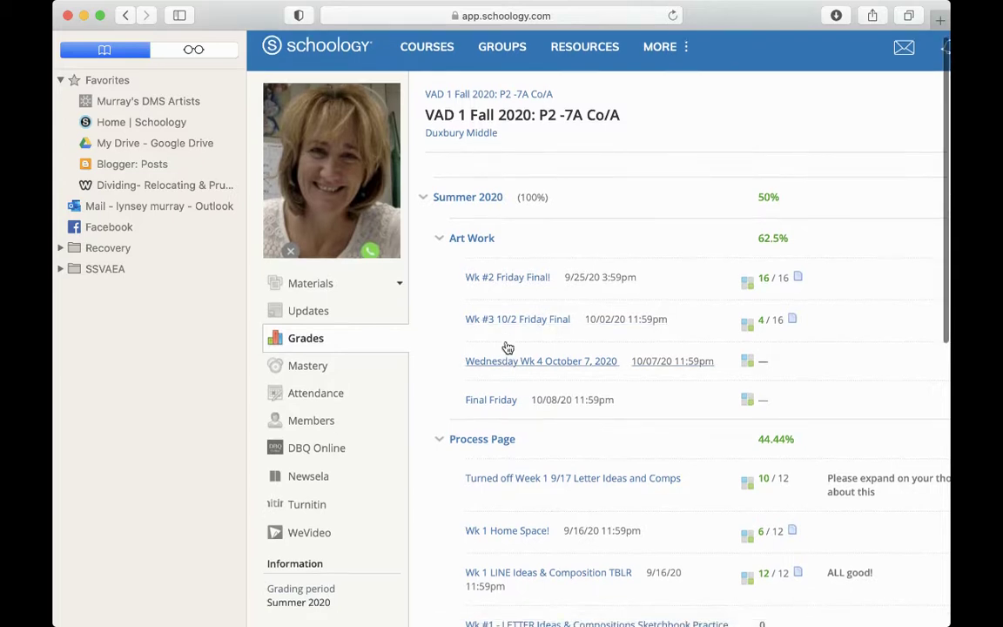
{"action": "scroll", "coordinate": [508, 348], "scroll_direction": "down", "scroll_amount": 2}
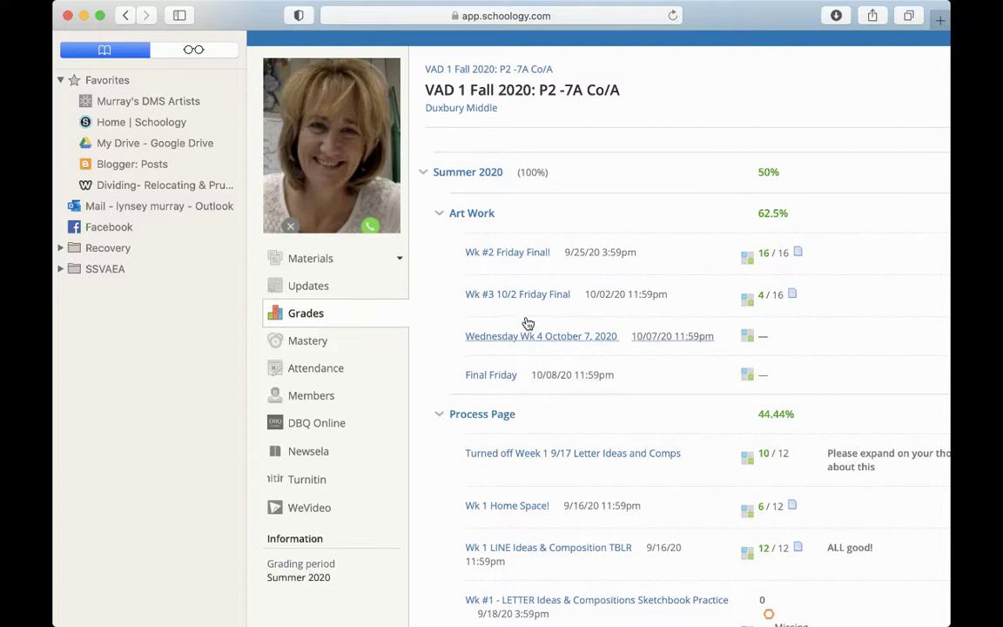
{"action": "scroll", "coordinate": [533, 327], "scroll_direction": "down", "scroll_amount": 2}
{"action": "scroll", "coordinate": [533, 328], "scroll_direction": "down", "scroll_amount": 5}
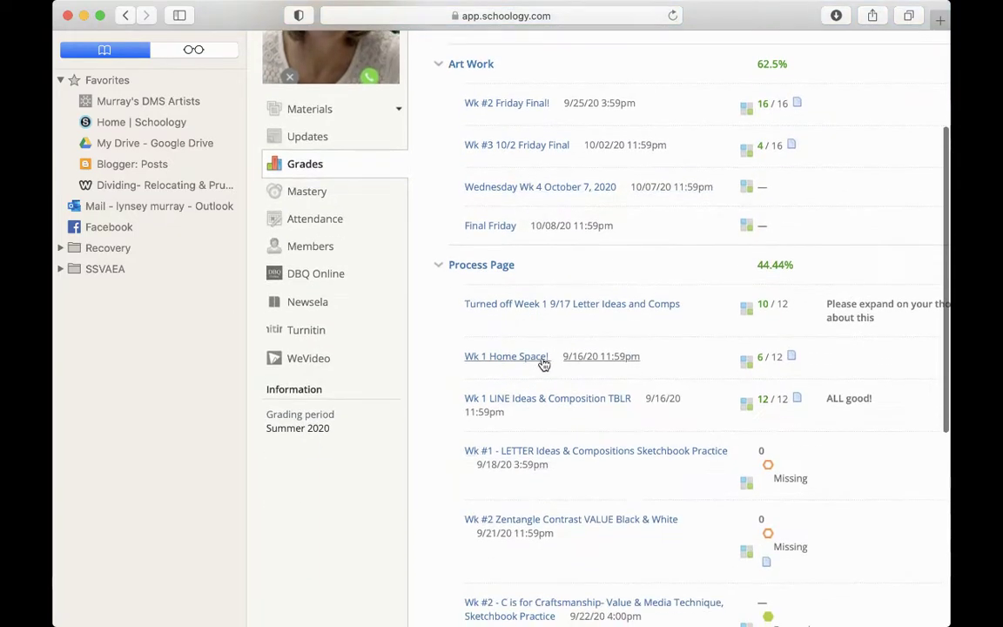
{"action": "scroll", "coordinate": [564, 442], "scroll_direction": "down", "scroll_amount": 3}
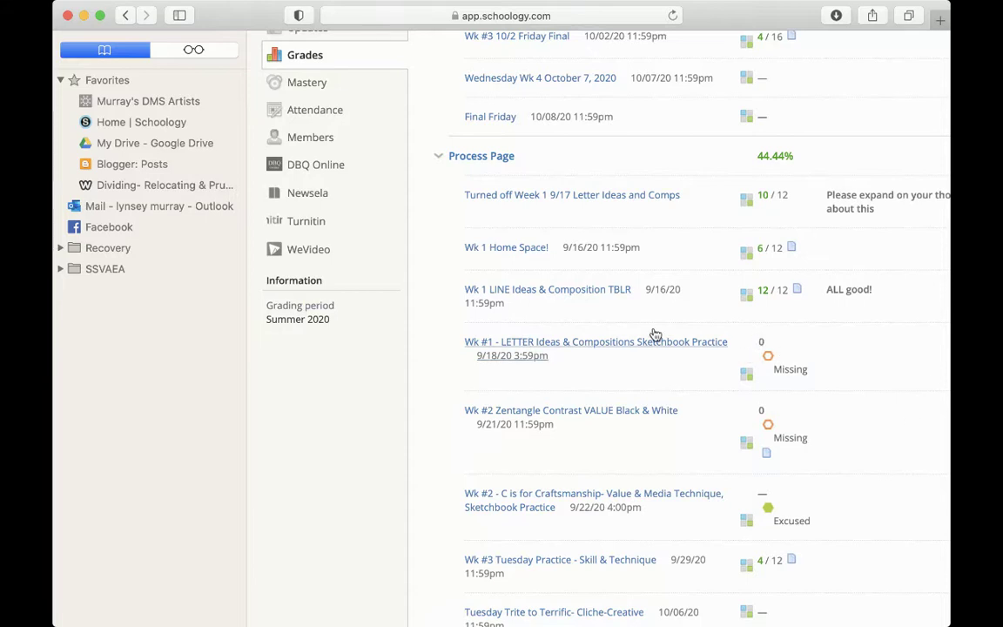
{"action": "scroll", "coordinate": [646, 334], "scroll_direction": "up", "scroll_amount": 1}
{"action": "scroll", "coordinate": [645, 334], "scroll_direction": "down", "scroll_amount": 2}
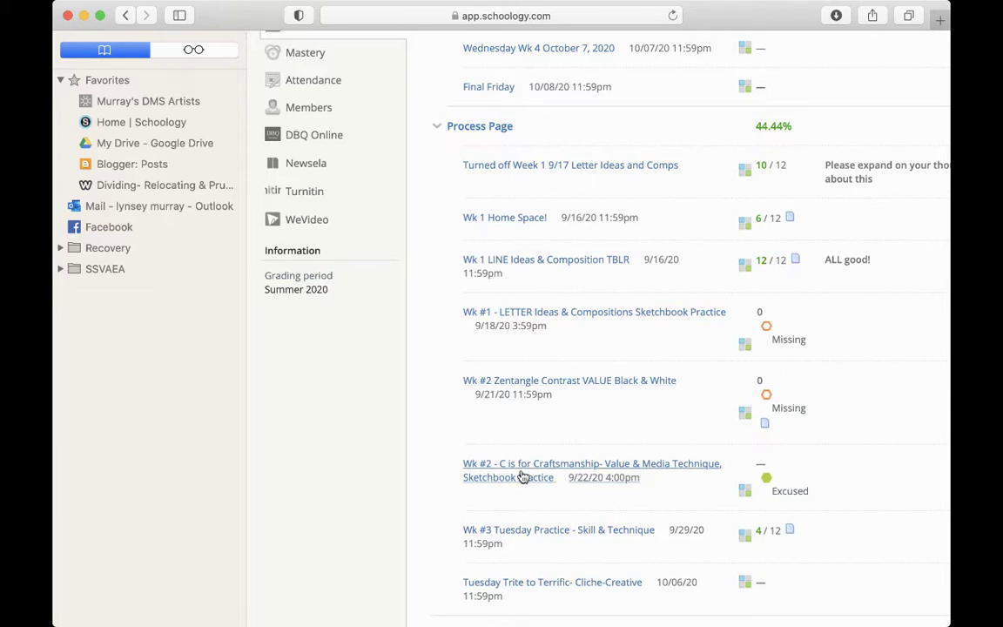
Open the Wk #2 Zentangle Contrast VALUE Black & White assignment from the grades list and read its instructions.
{"action": "left_click", "coordinate": [507, 383]}
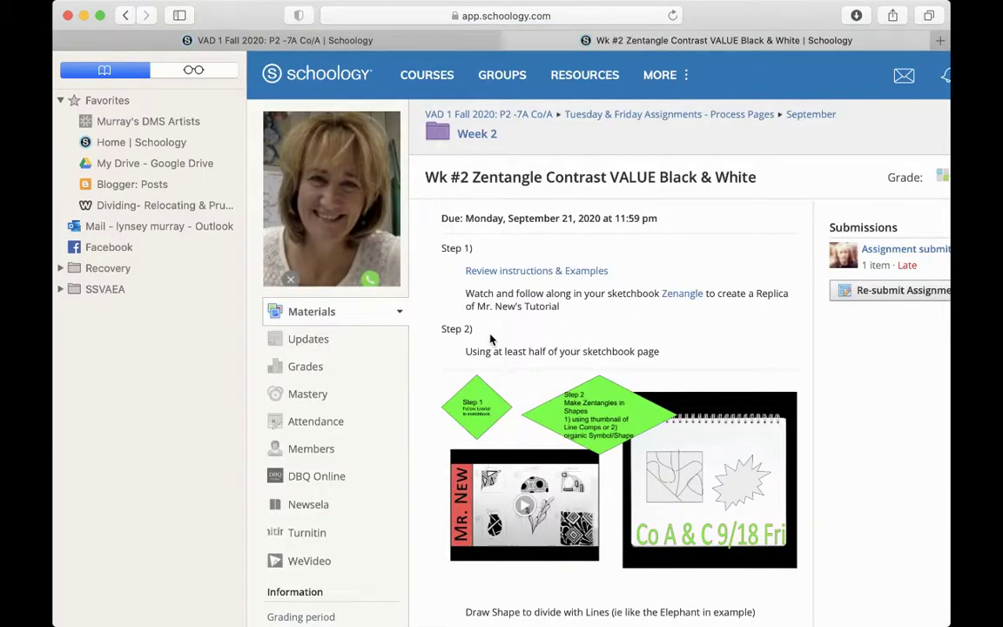
{"action": "scroll", "coordinate": [505, 365], "scroll_direction": "right", "scroll_amount": 2}
{"action": "scroll", "coordinate": [490, 340], "scroll_direction": "down", "scroll_amount": 5}
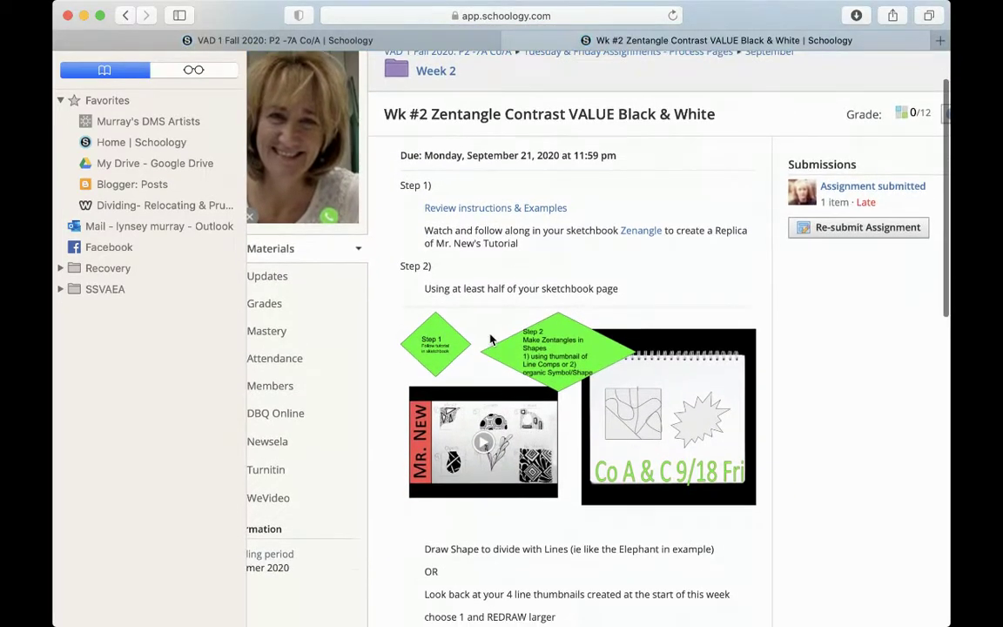
{"action": "scroll", "coordinate": [490, 338], "scroll_direction": "down", "scroll_amount": 10}
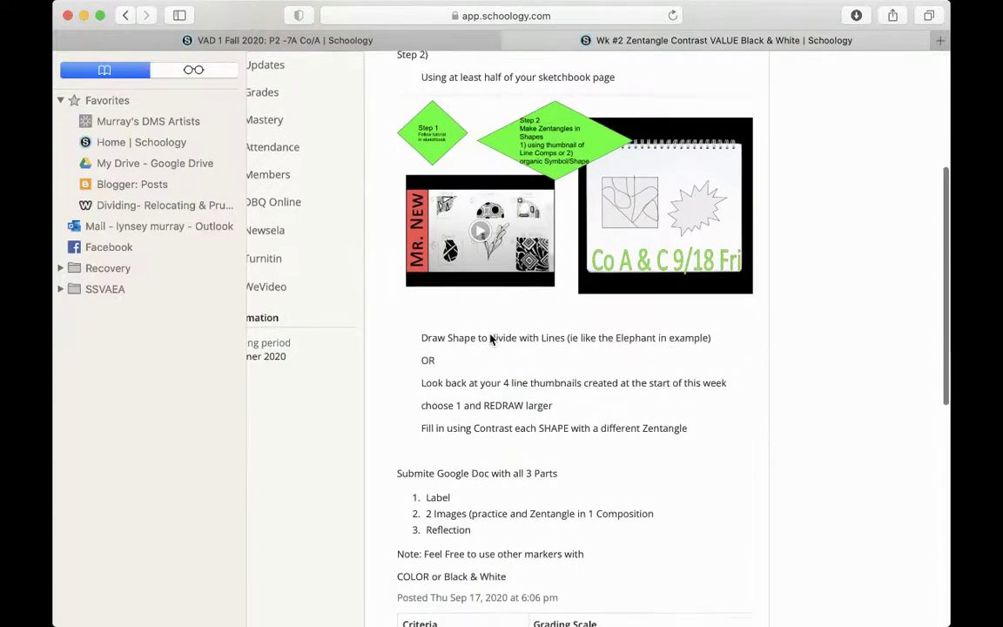
{"action": "scroll", "coordinate": [490, 335], "scroll_direction": "up", "scroll_amount": 12}
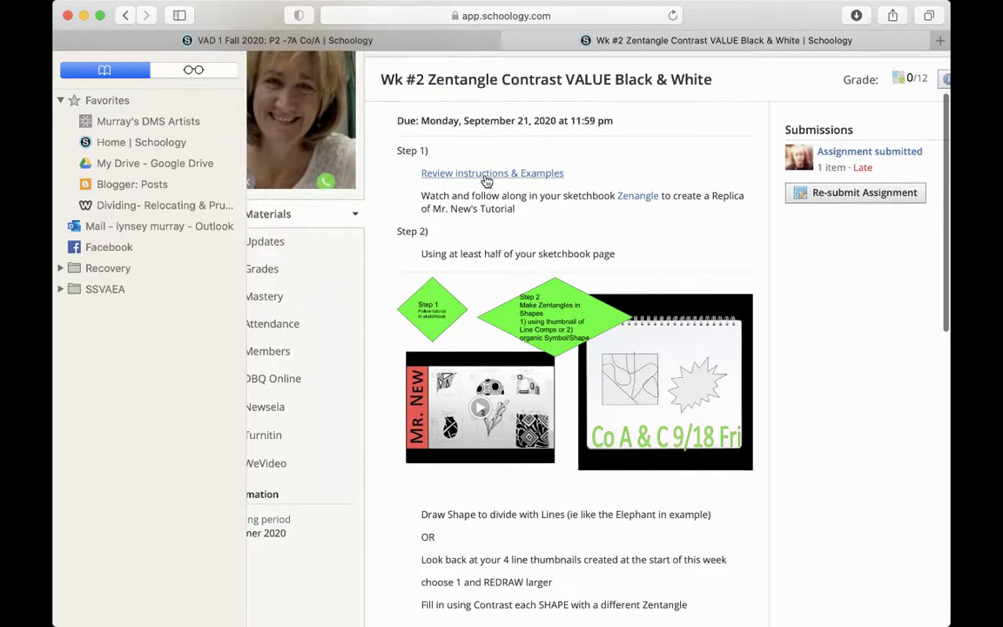
{"action": "scroll", "coordinate": [609, 217], "scroll_direction": "down", "scroll_amount": 6}
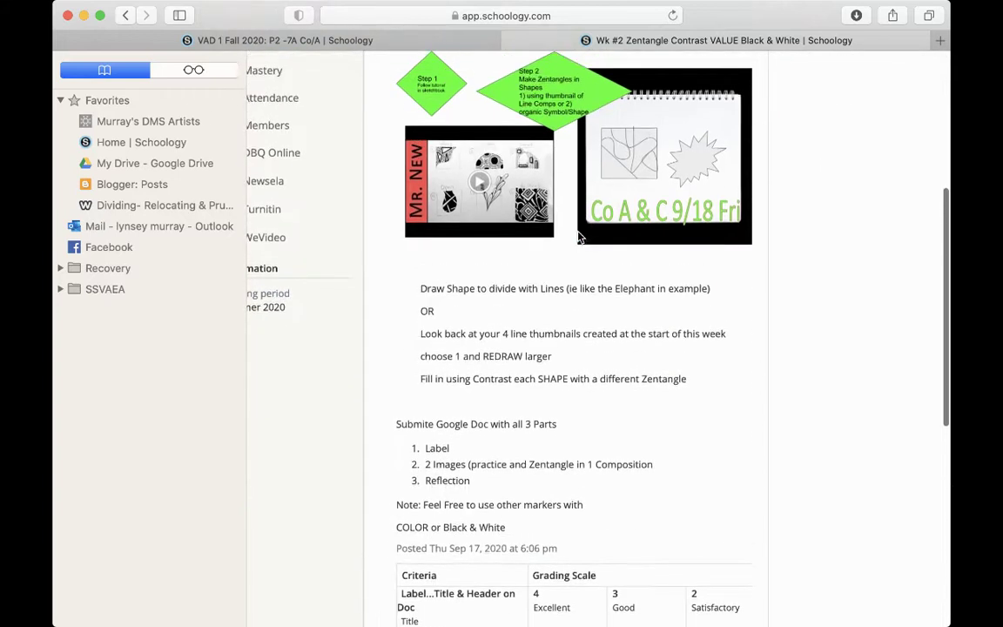
Look at the Zentangle assignment's Submissions area and its Re-submit Assignment option.
{"action": "scroll", "coordinate": [579, 236], "scroll_direction": "up", "scroll_amount": 5}
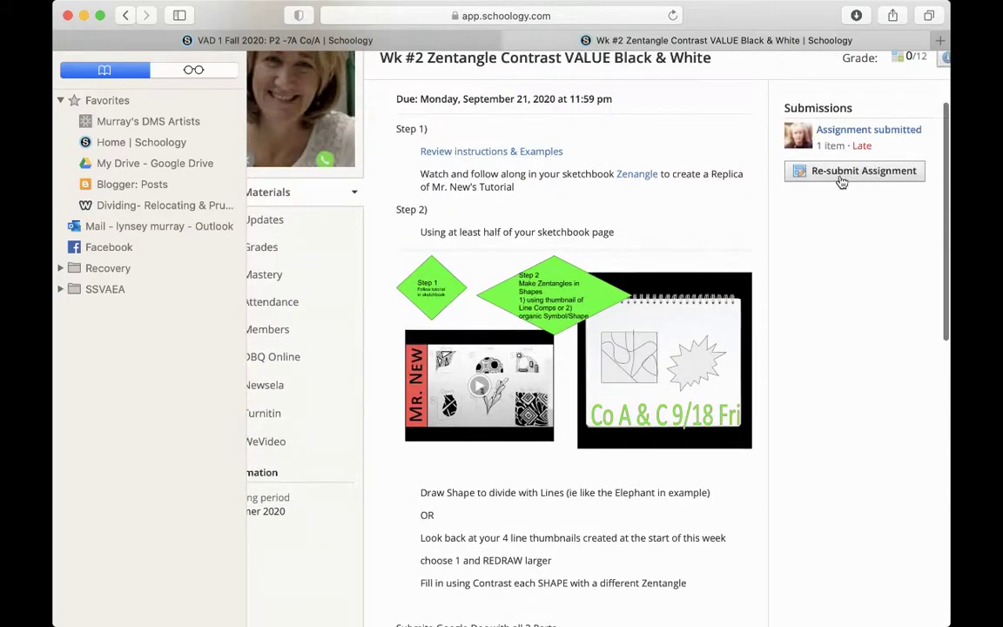
{"action": "mouse_move", "coordinate": [802, 135]}
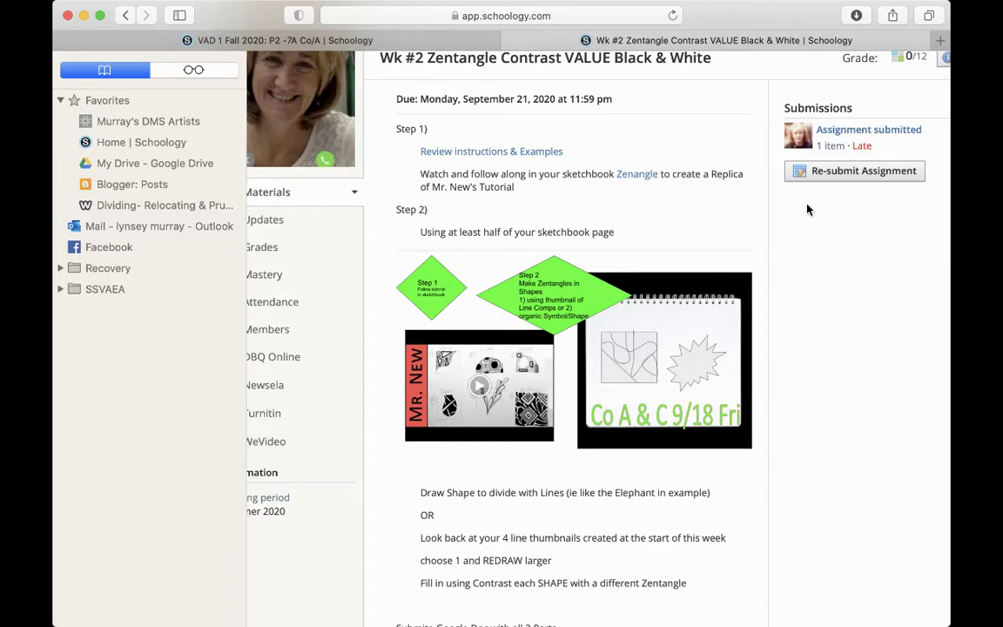
{"action": "scroll", "coordinate": [806, 209], "scroll_direction": "up", "scroll_amount": 1}
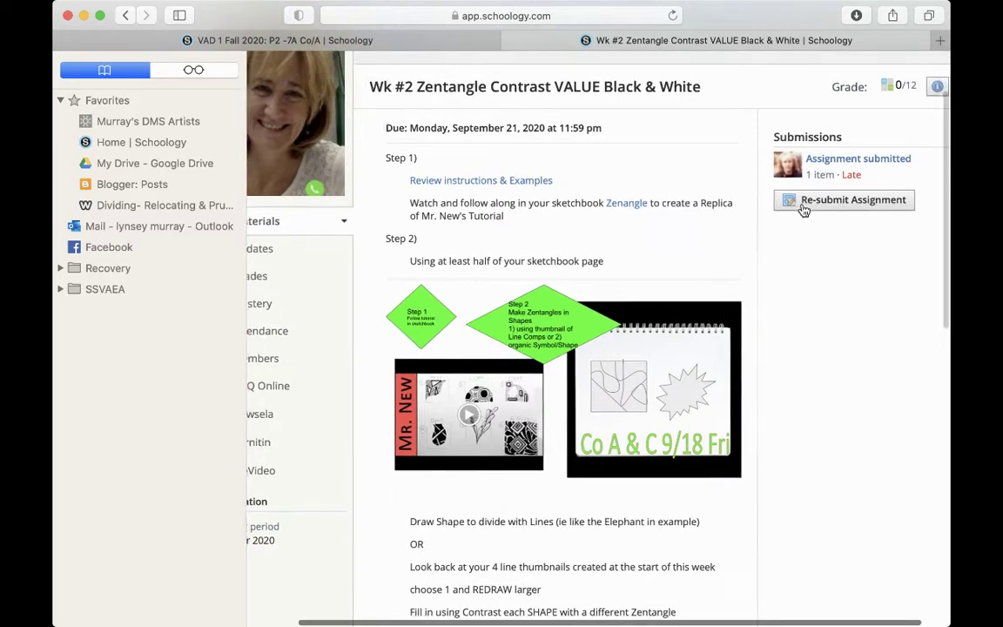
{"action": "scroll", "coordinate": [806, 209], "scroll_direction": "up", "scroll_amount": 2}
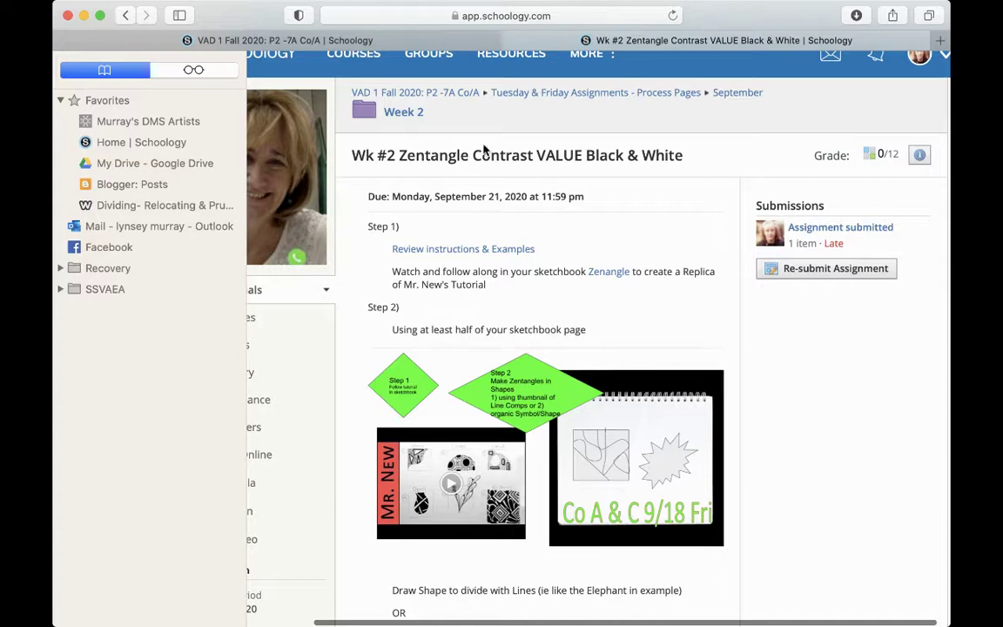
Open the Week 2 folder containing the Zentangle assignment and look through its assignments.
{"action": "left_click", "coordinate": [357, 112]}
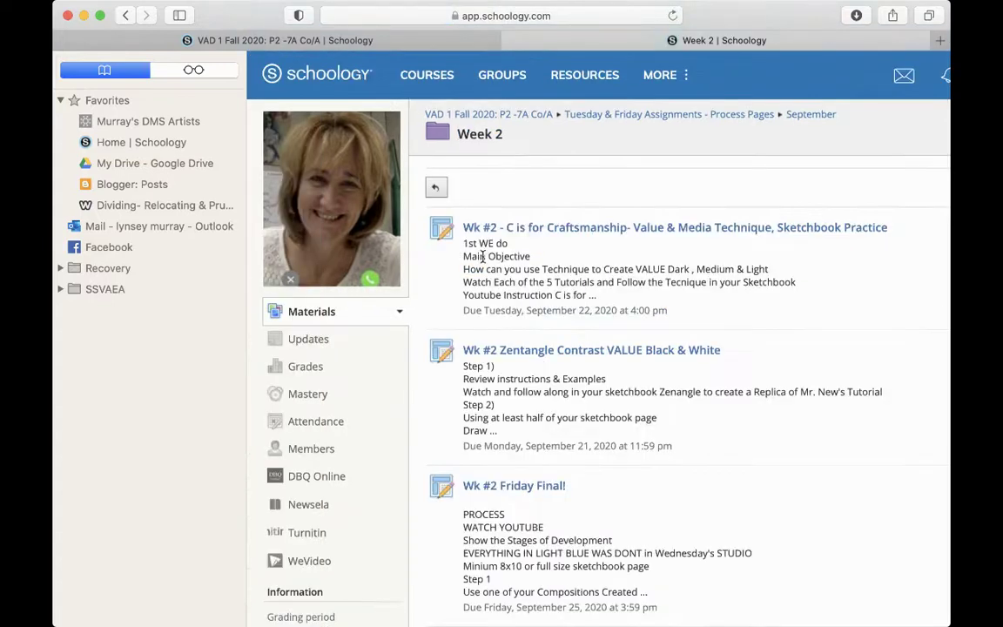
{"action": "scroll", "coordinate": [481, 255], "scroll_direction": "down", "scroll_amount": 3}
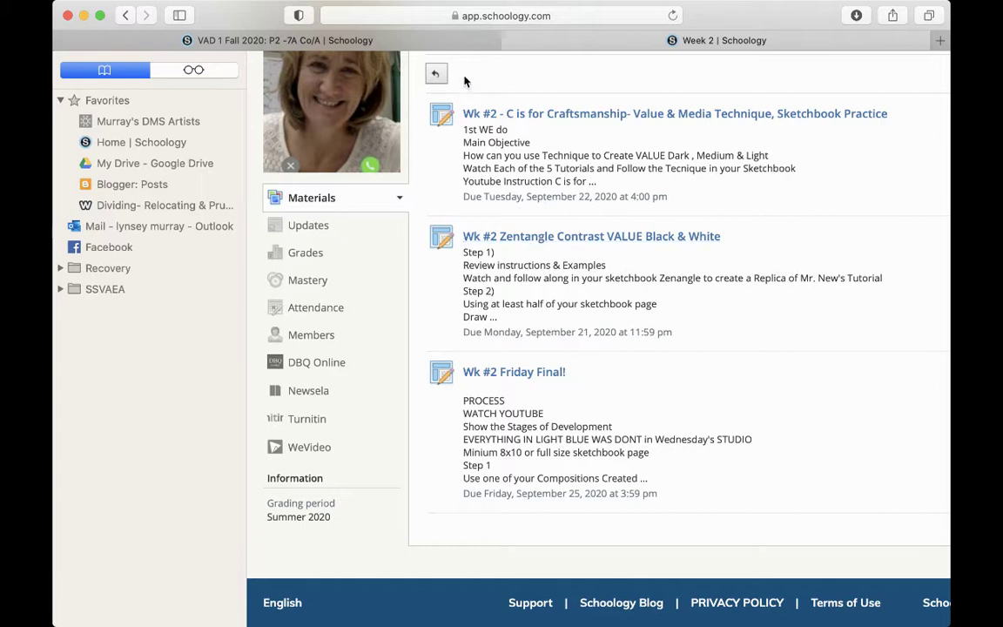
{"action": "scroll", "coordinate": [526, 81], "scroll_direction": "up", "scroll_amount": 3}
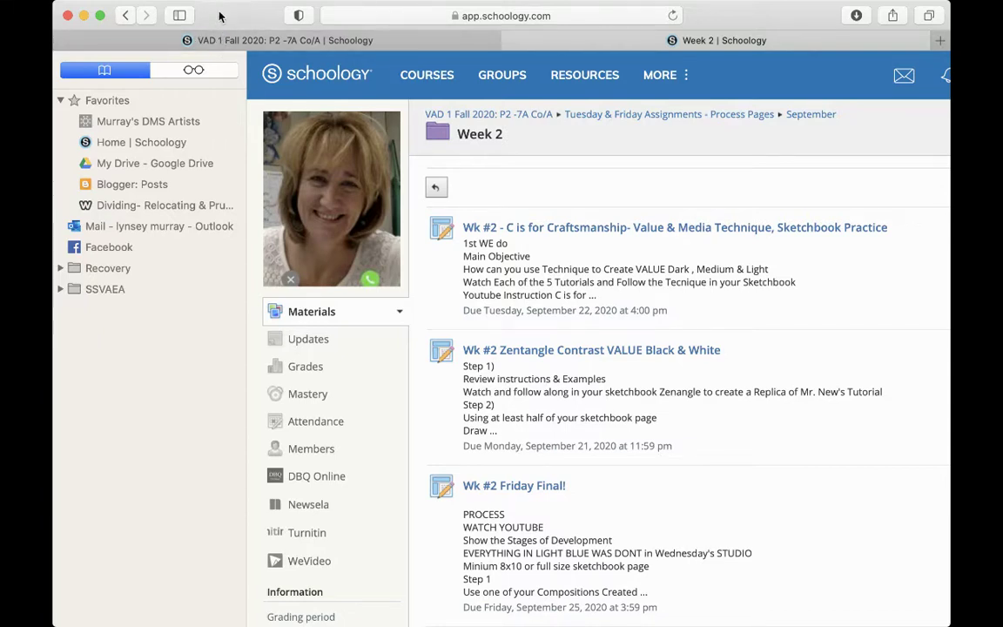
Return to the VAD 1 Fall 2020 course page and look over its Upcoming items and materials list.
{"action": "left_click", "coordinate": [458, 115]}
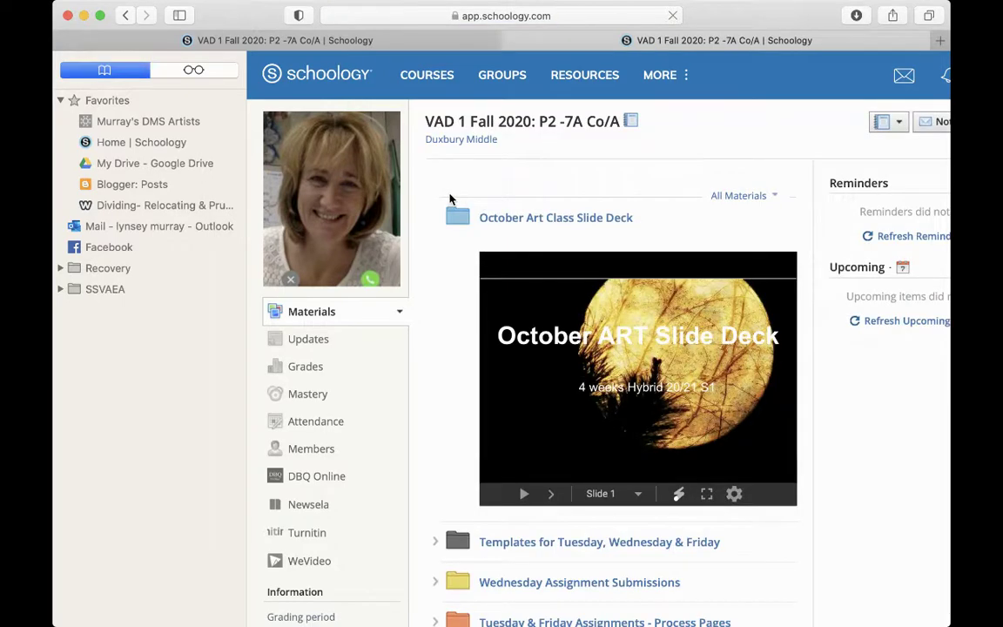
{"action": "scroll", "coordinate": [453, 198], "scroll_direction": "right", "scroll_amount": 1}
{"action": "scroll", "coordinate": [450, 199], "scroll_direction": "right", "scroll_amount": 1}
{"action": "left_click", "coordinate": [854, 324]}
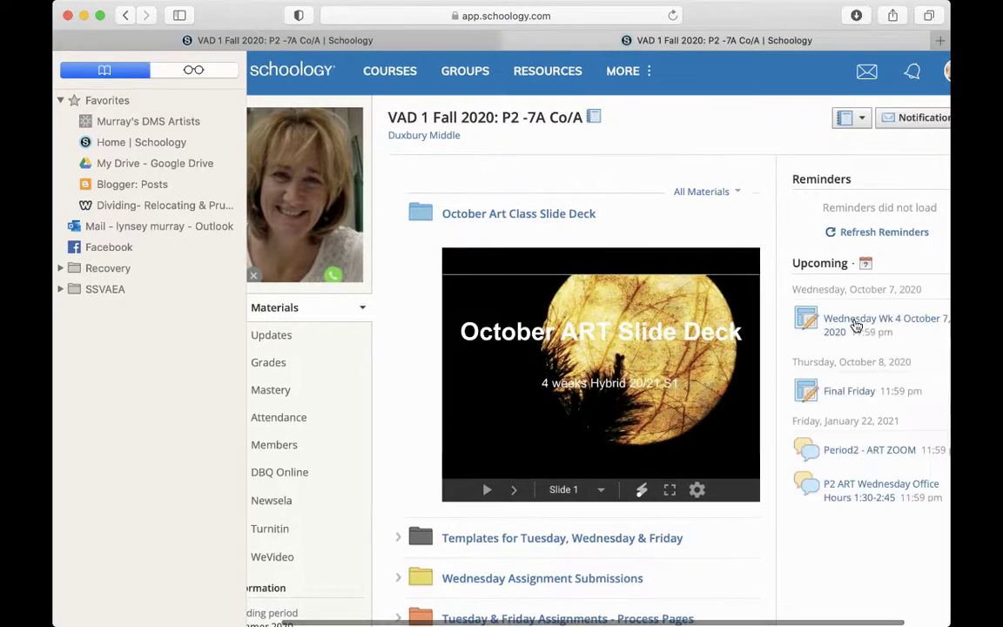
{"action": "scroll", "coordinate": [629, 226], "scroll_direction": "down", "scroll_amount": 1}
{"action": "scroll", "coordinate": [608, 225], "scroll_direction": "down", "scroll_amount": 1}
{"action": "scroll", "coordinate": [558, 148], "scroll_direction": "down", "scroll_amount": 2}
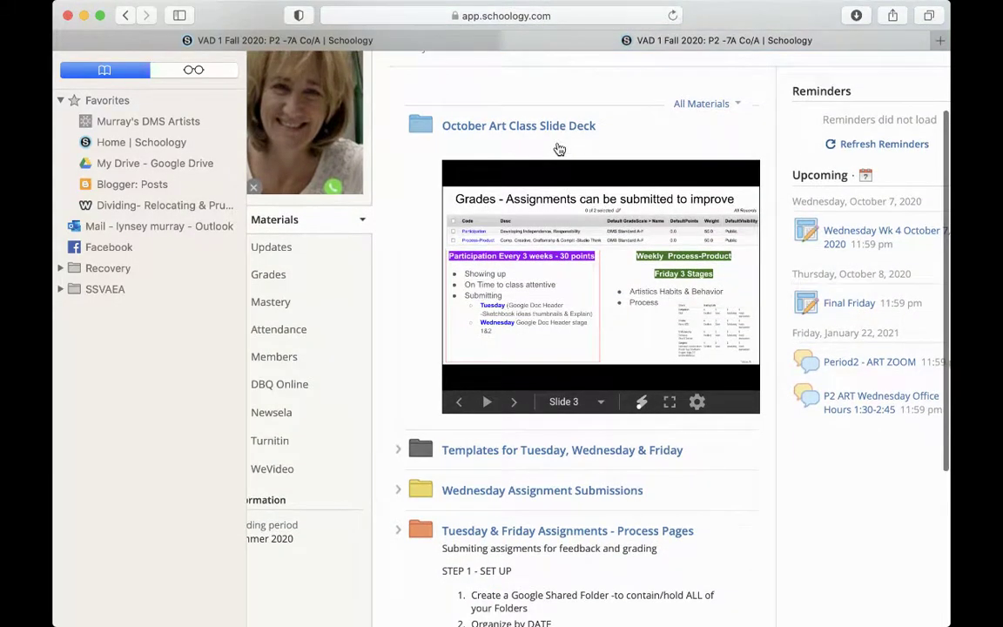
Look over the course page from its title and October Art Class Slide Deck to the assignment folders below.
{"action": "scroll", "coordinate": [558, 148], "scroll_direction": "left", "scroll_amount": 3}
{"action": "scroll", "coordinate": [559, 150], "scroll_direction": "up", "scroll_amount": 3}
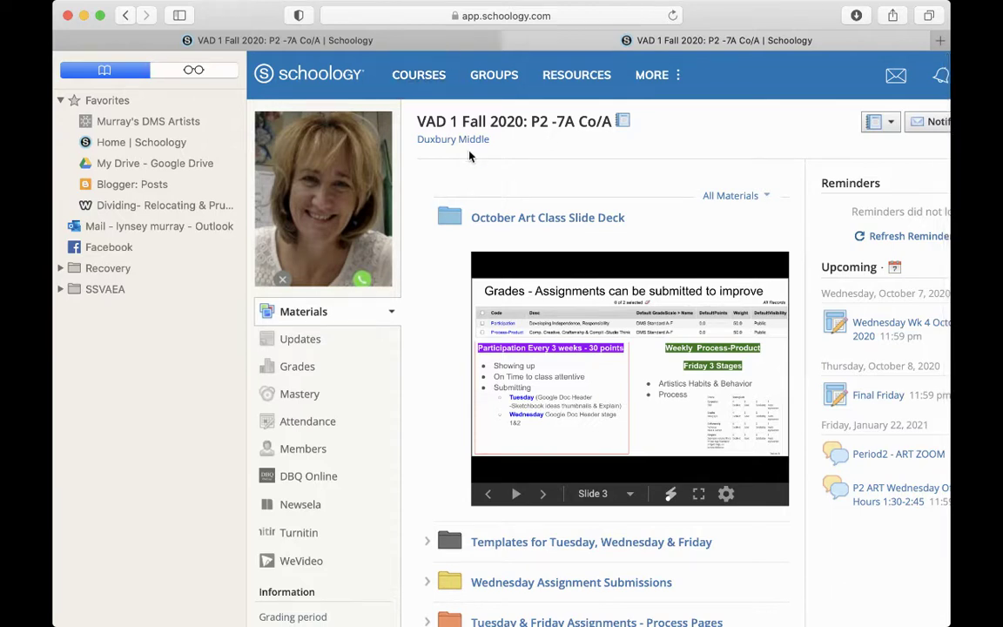
{"action": "scroll", "coordinate": [481, 191], "scroll_direction": "down", "scroll_amount": 1}
{"action": "scroll", "coordinate": [484, 190], "scroll_direction": "right", "scroll_amount": 2}
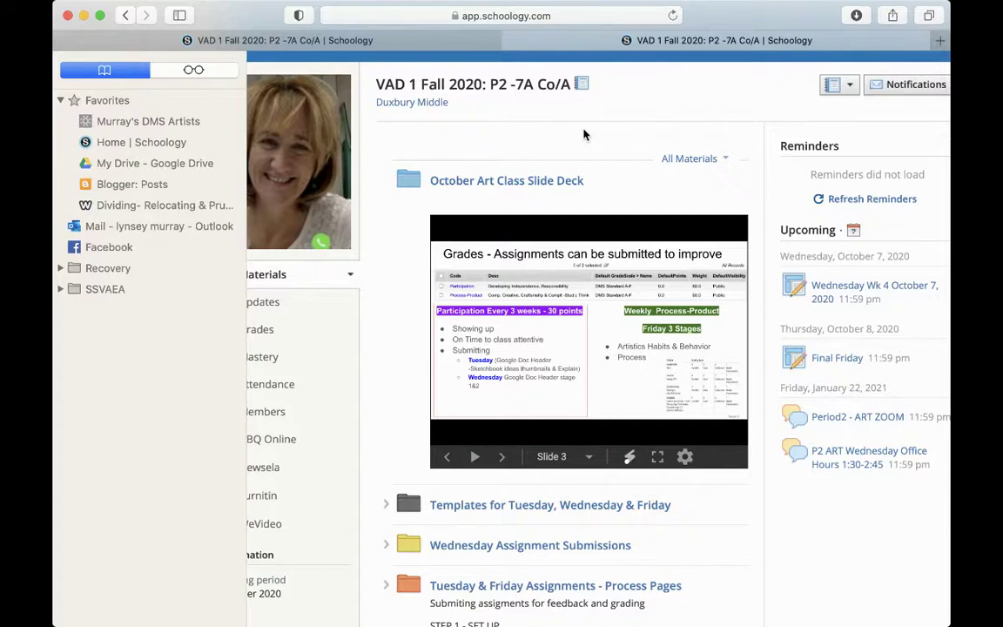
{"action": "scroll", "coordinate": [610, 134], "scroll_direction": "left", "scroll_amount": 2}
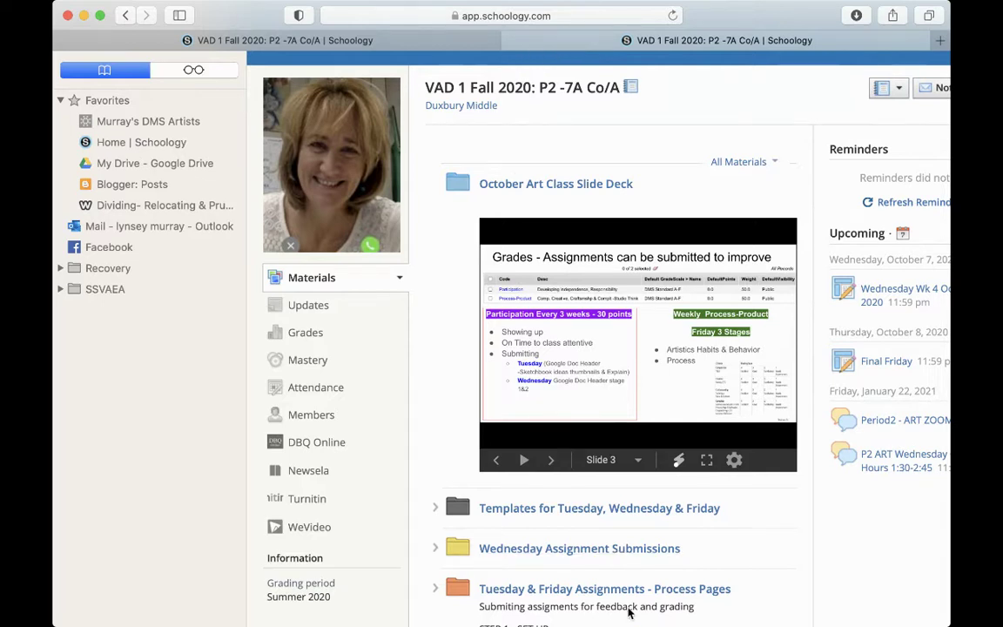
{"action": "scroll", "coordinate": [489, 514], "scroll_direction": "down", "scroll_amount": 3}
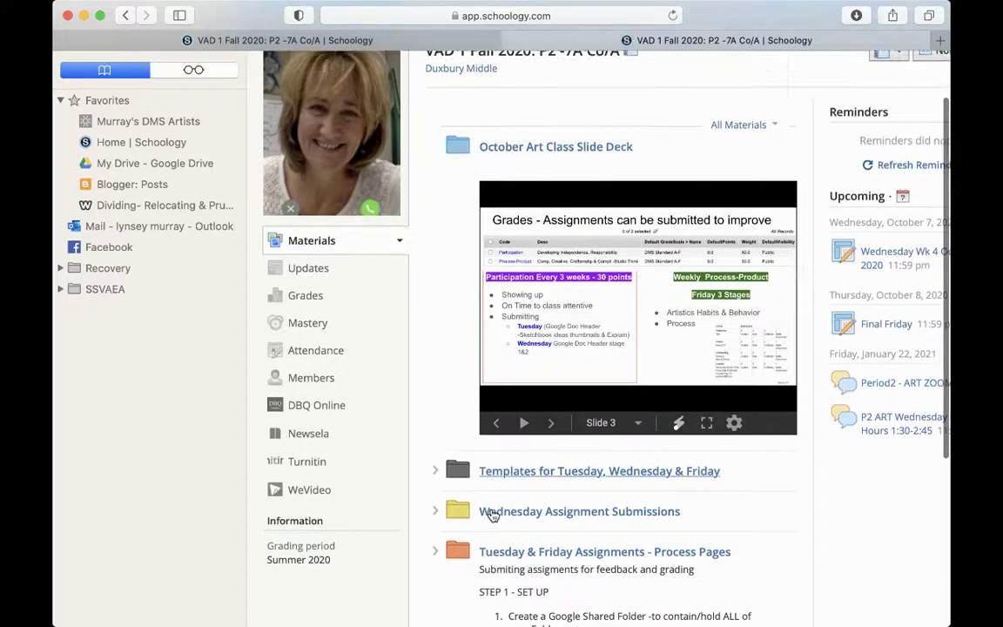
Open the course grades and review the Art Work and Process Page assignments, including those marked missing.
{"action": "left_click", "coordinate": [301, 246]}
{"action": "scroll", "coordinate": [558, 394], "scroll_direction": "down", "scroll_amount": 4}
{"action": "scroll", "coordinate": [557, 395], "scroll_direction": "down", "scroll_amount": 1}
{"action": "scroll", "coordinate": [557, 394], "scroll_direction": "down", "scroll_amount": 3}
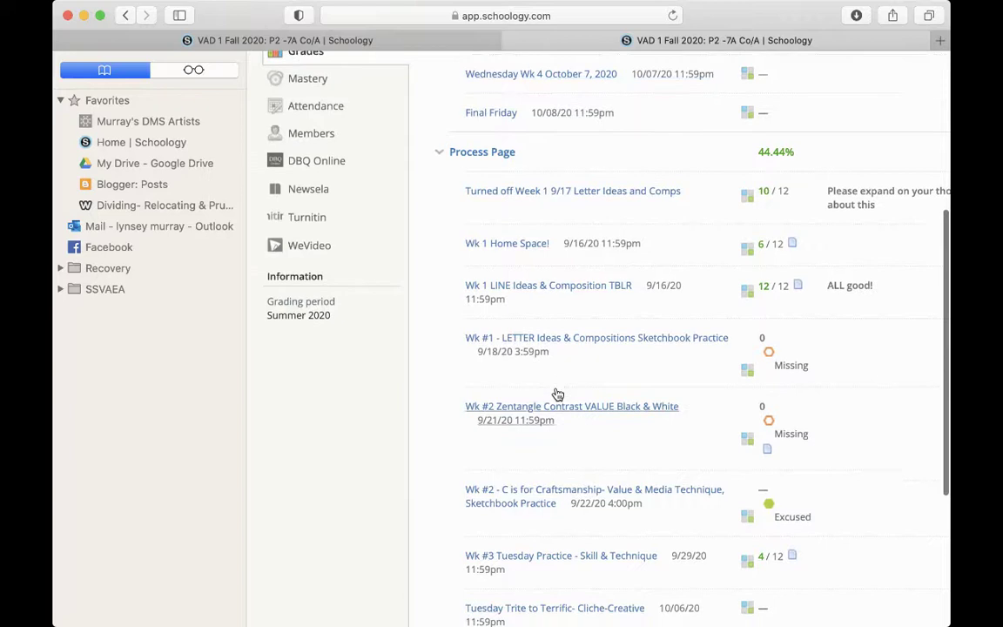
{"action": "scroll", "coordinate": [557, 394], "scroll_direction": "down", "scroll_amount": 2}
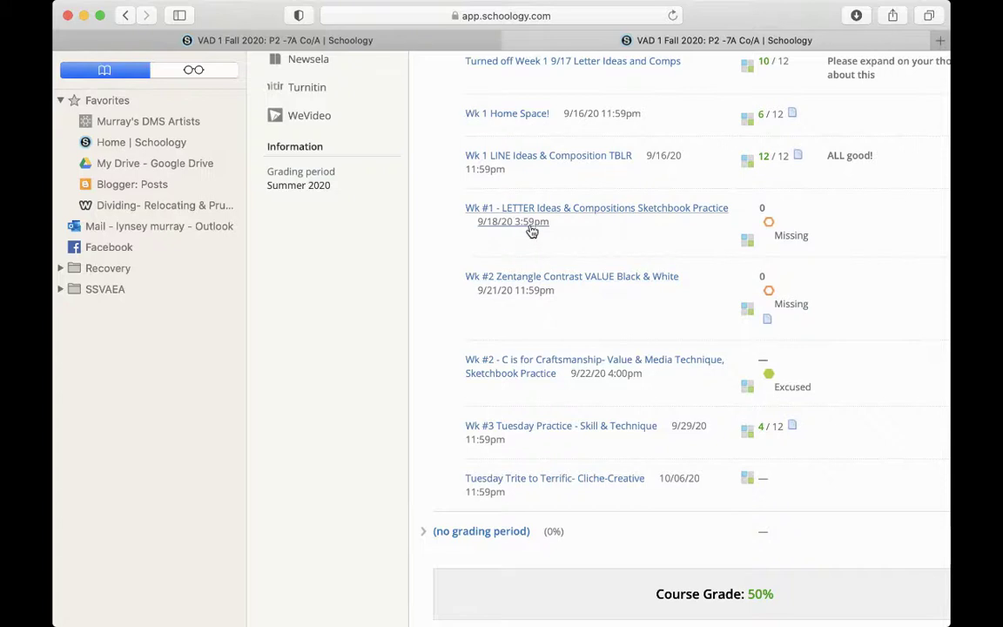
{"action": "scroll", "coordinate": [531, 230], "scroll_direction": "up", "scroll_amount": 3}
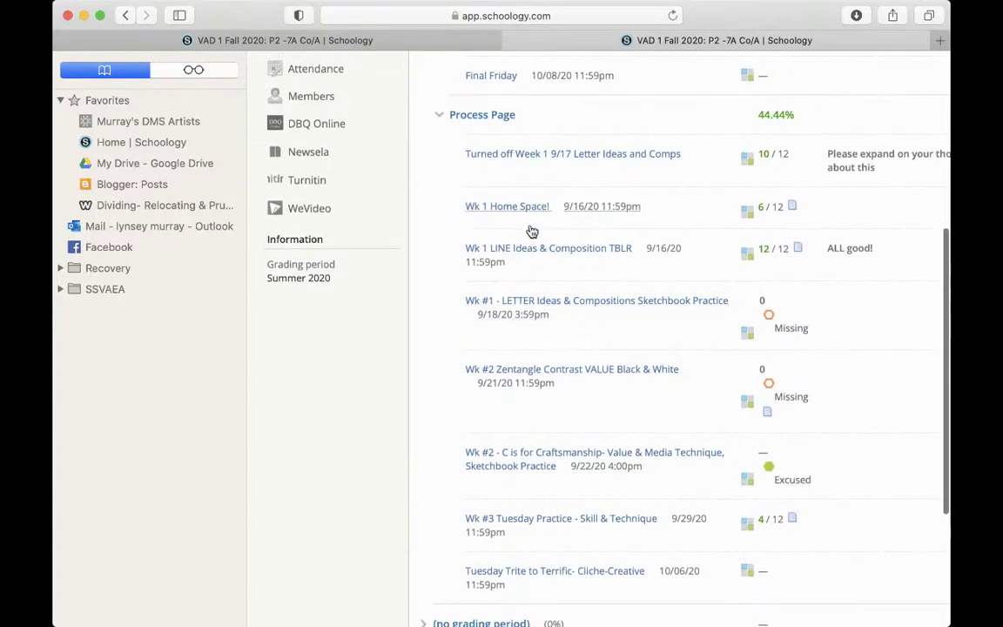
{"action": "scroll", "coordinate": [531, 230], "scroll_direction": "up", "scroll_amount": 10}
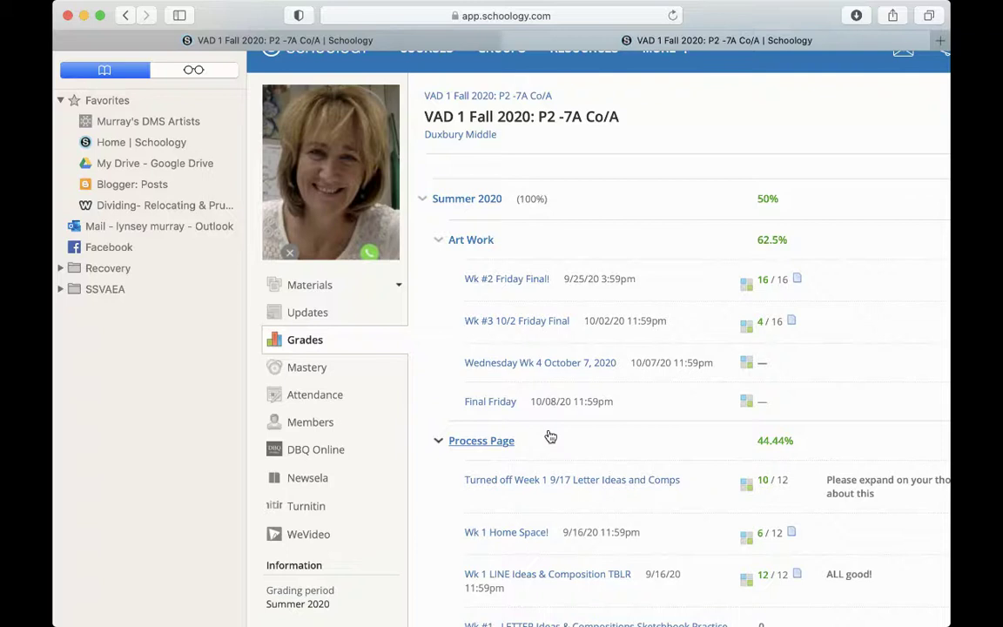
{"action": "scroll", "coordinate": [551, 436], "scroll_direction": "down", "scroll_amount": 2}
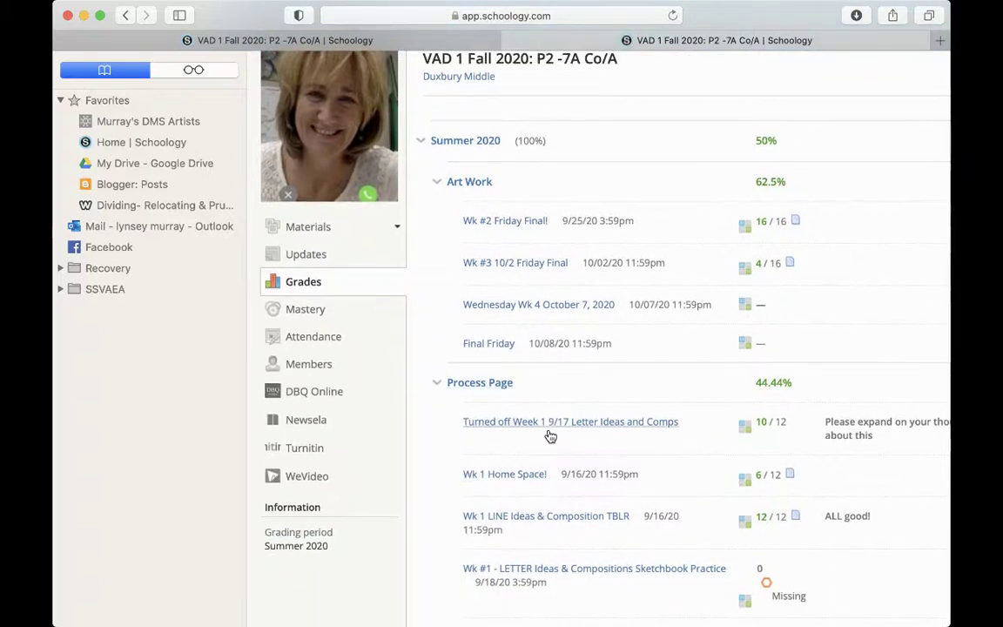